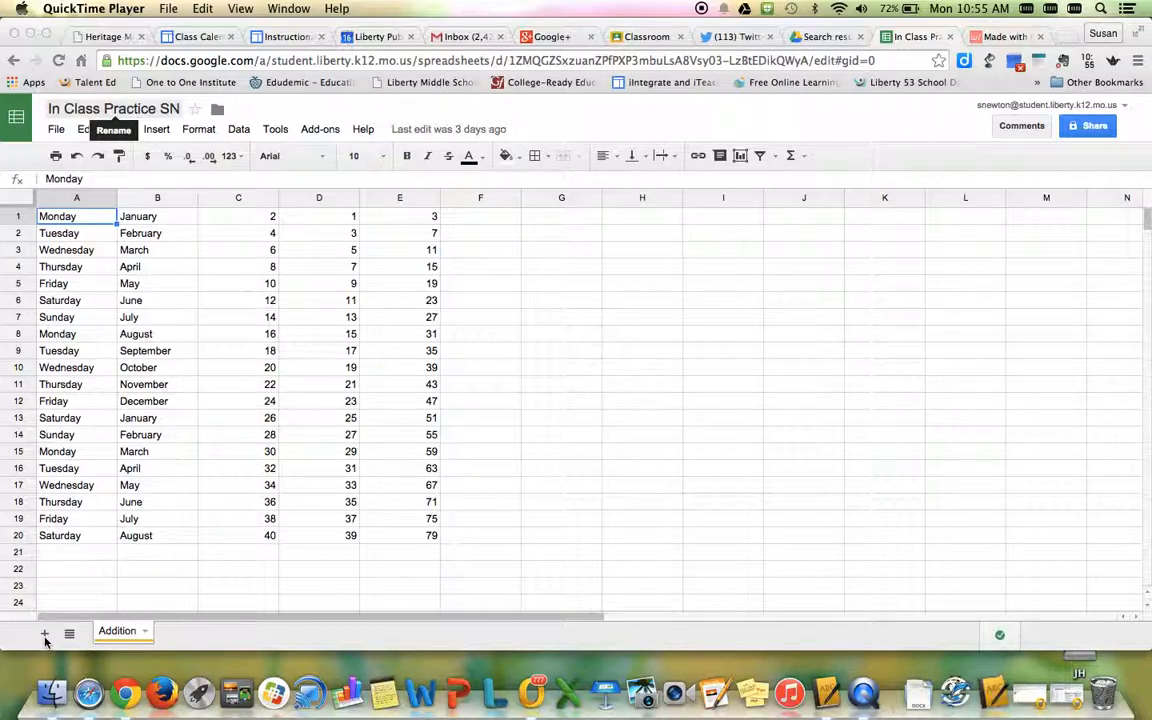
Add a new sheet to the spreadsheet and rename it Multiply.
left_click(47, 638)
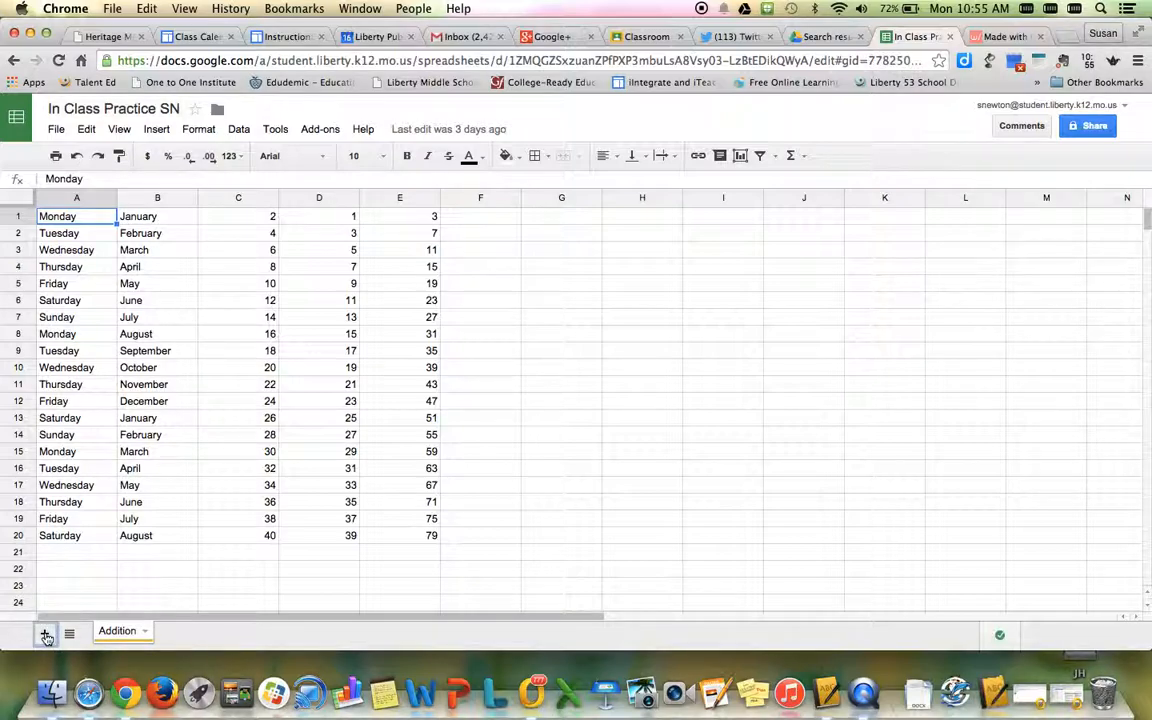
left_click(46, 636)
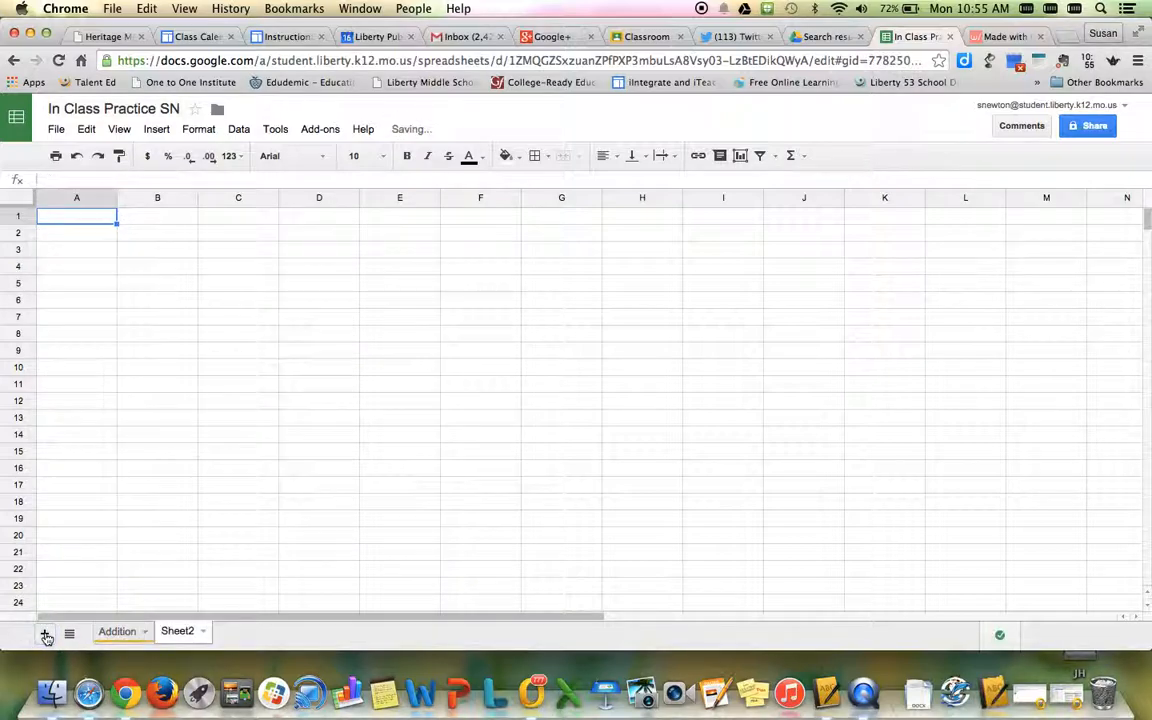
left_click(204, 632)
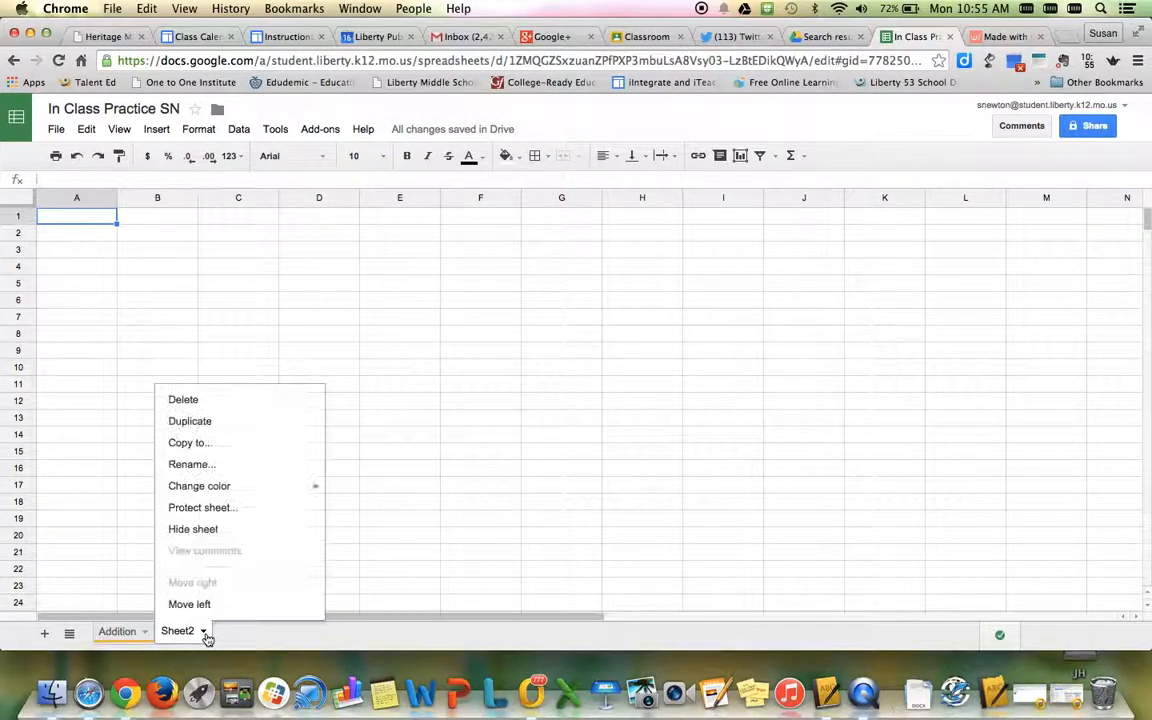
left_click(224, 467)
type("Multiply")
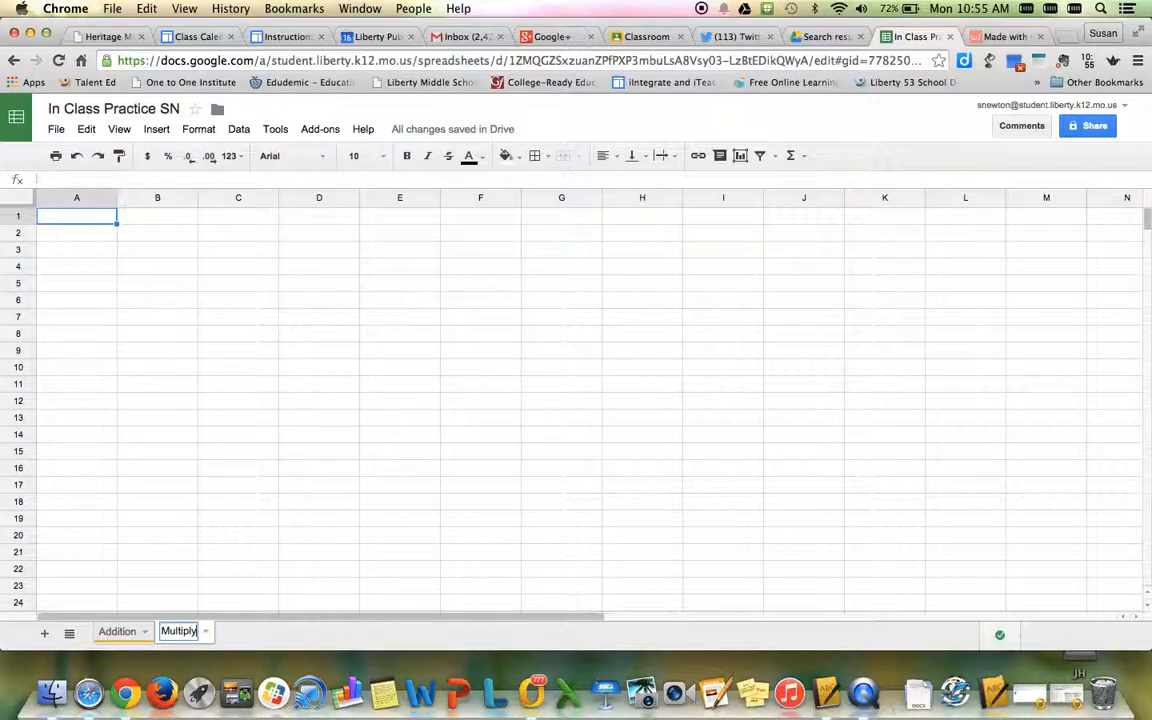
key("Return")
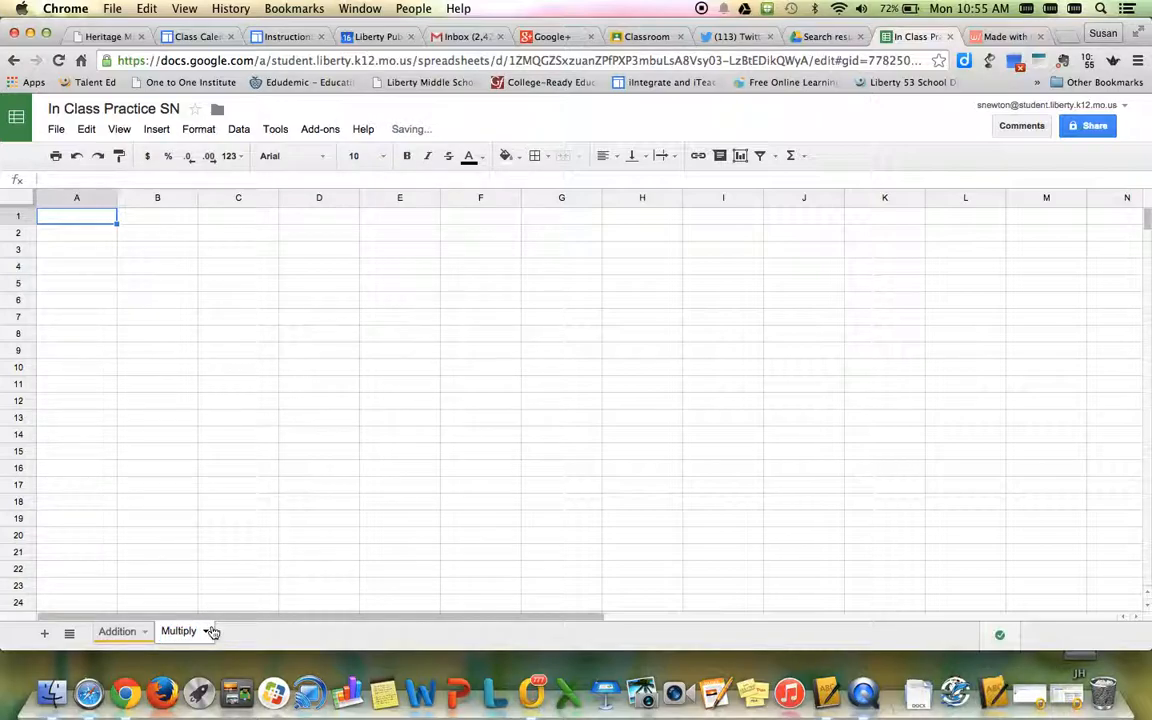
Change the Multiply sheet's tab color to dark blue.
left_click(208, 631)
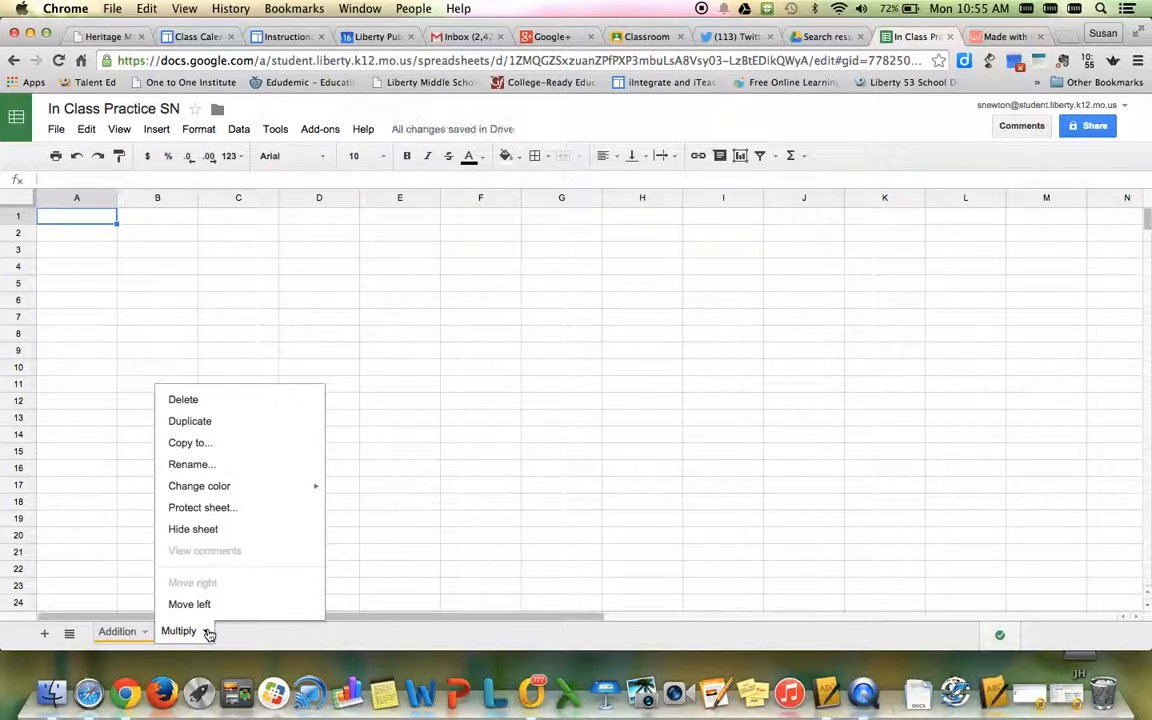
mouse_move(260, 495)
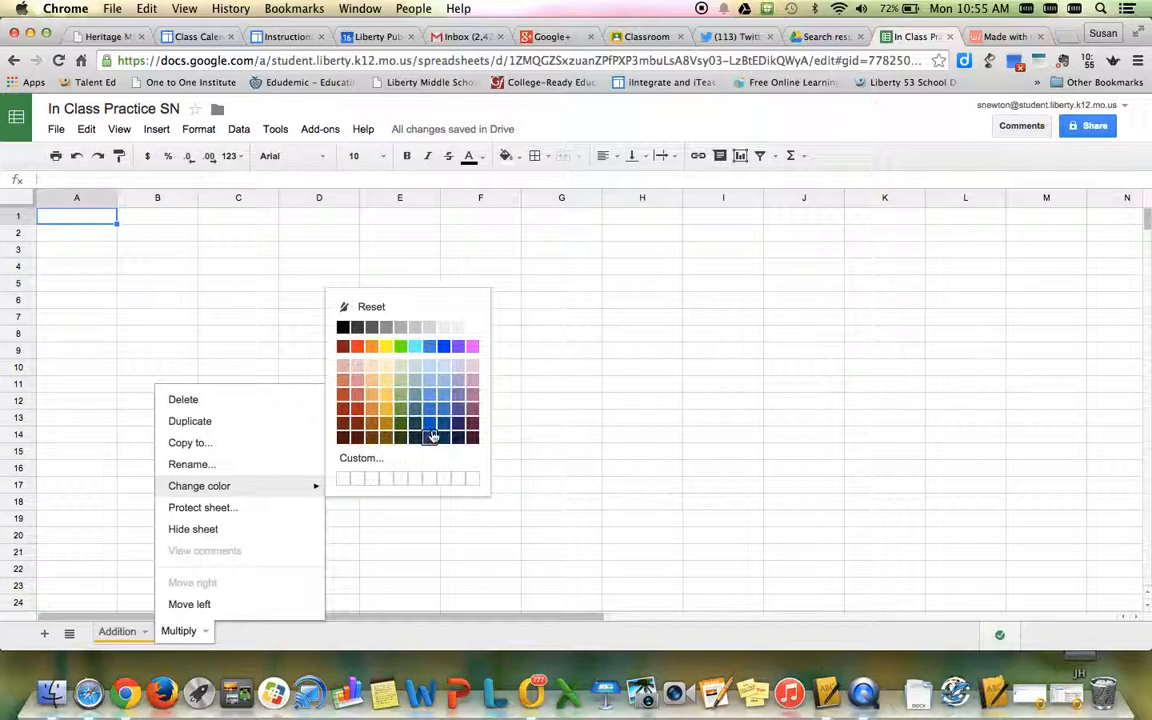
left_click(449, 426)
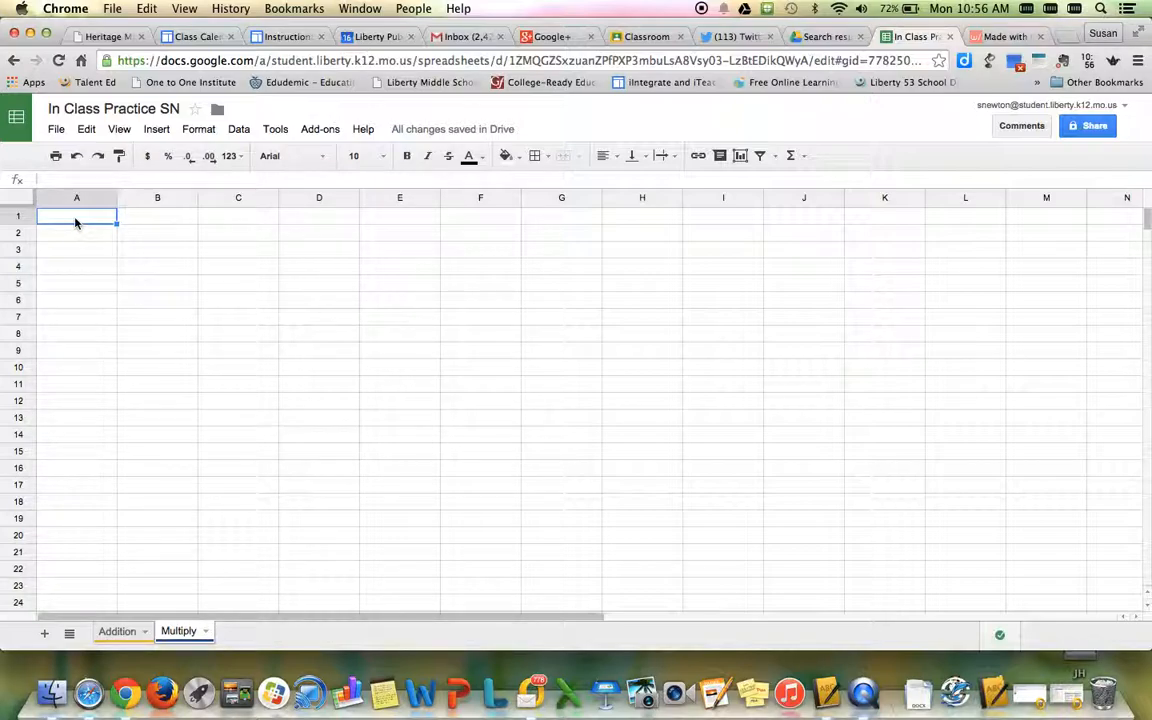
Enter 5 and 10 in A1 and A2, and extend the series by fives down to A20.
type("5")
key("Return")
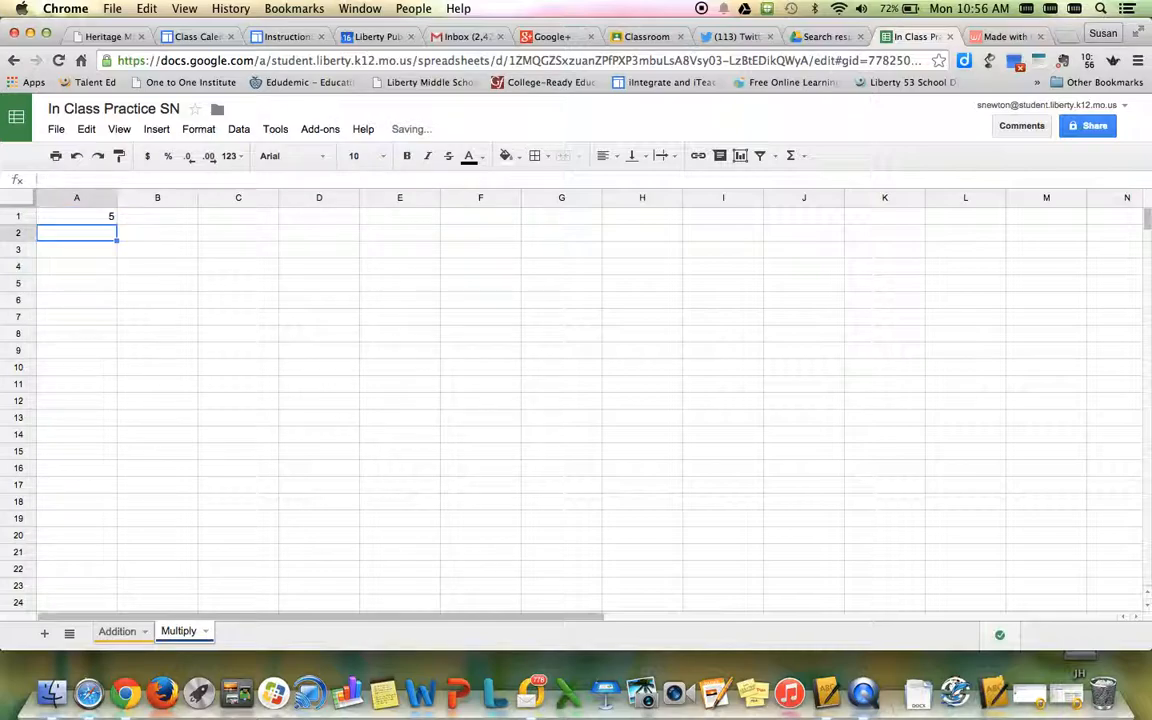
type("10")
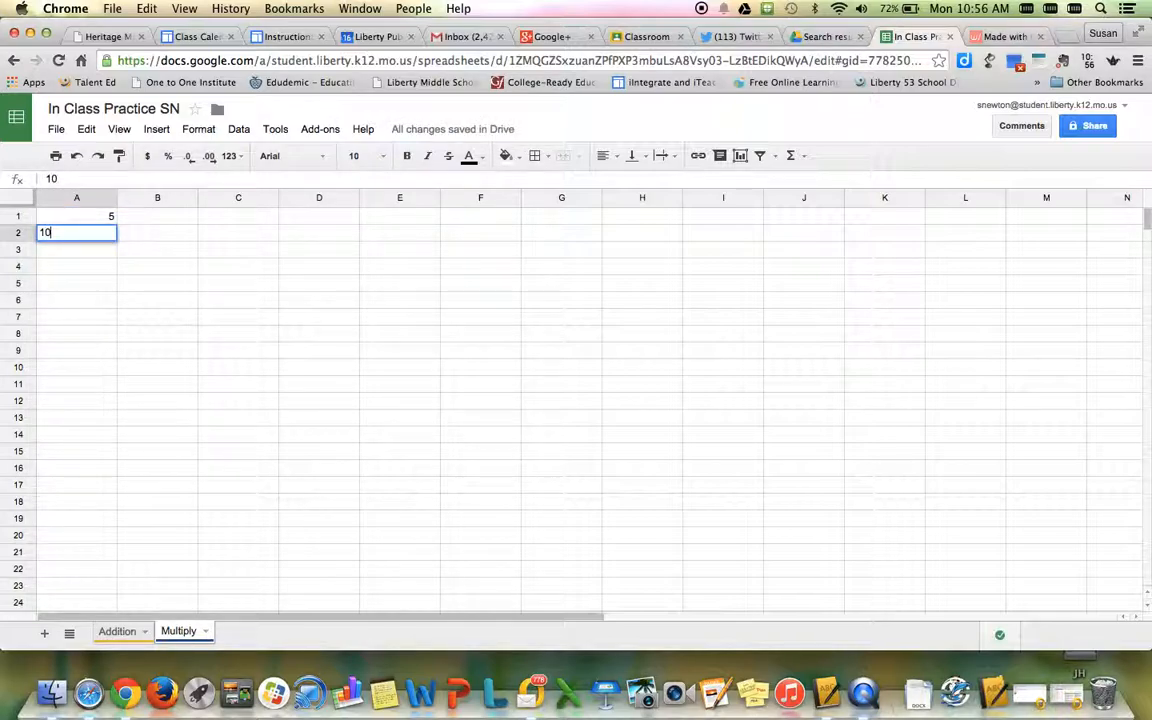
key("Return")
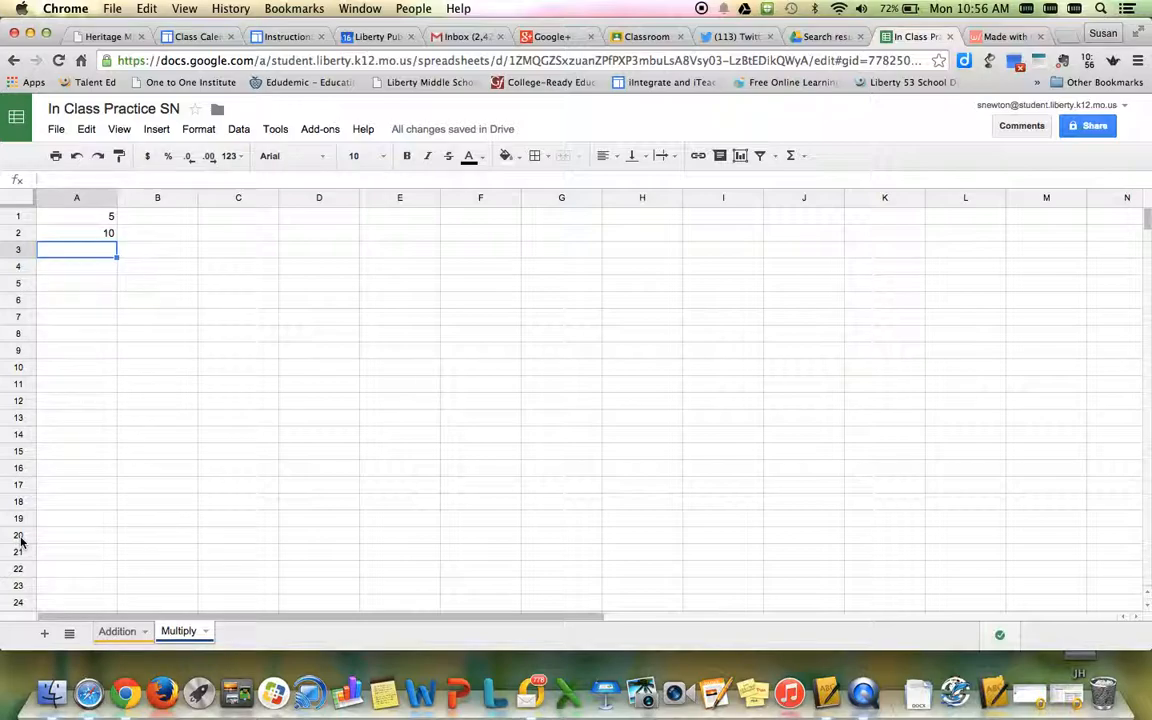
left_click(83, 222)
left_click_drag(83, 222, 84, 237)
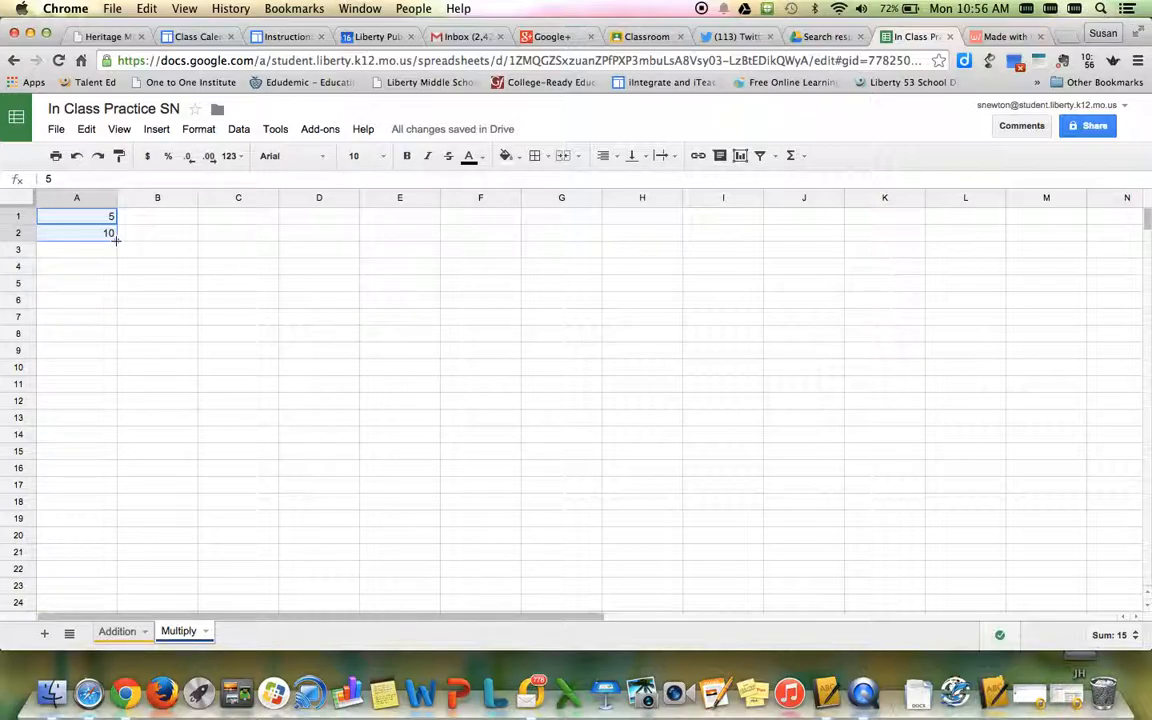
left_click_drag(116, 240, 112, 537)
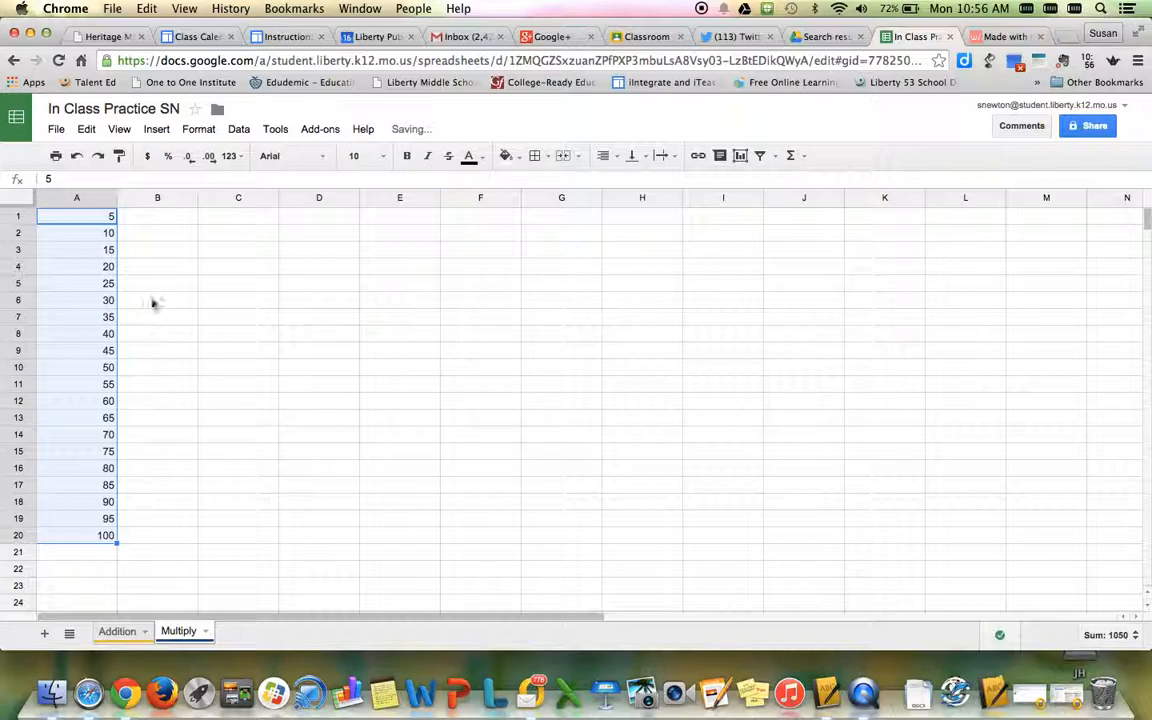
Enter 10 and 20 in B1 and B2, and extend the series by tens down to B20.
left_click(169, 221)
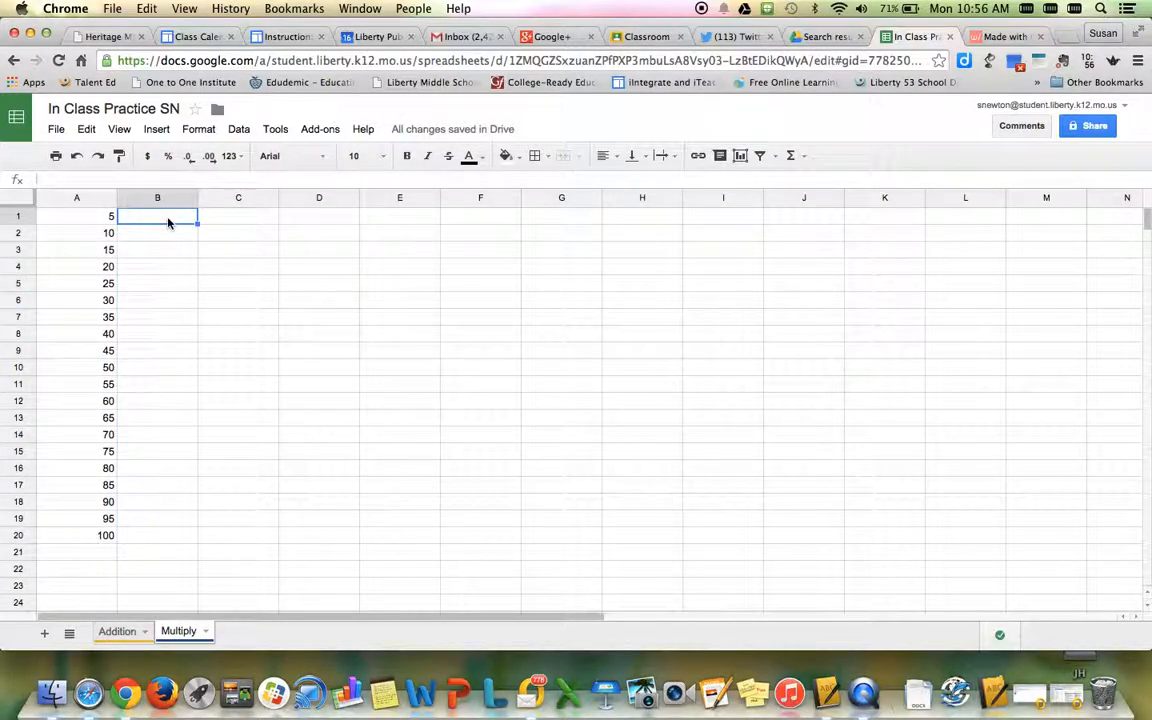
type("10")
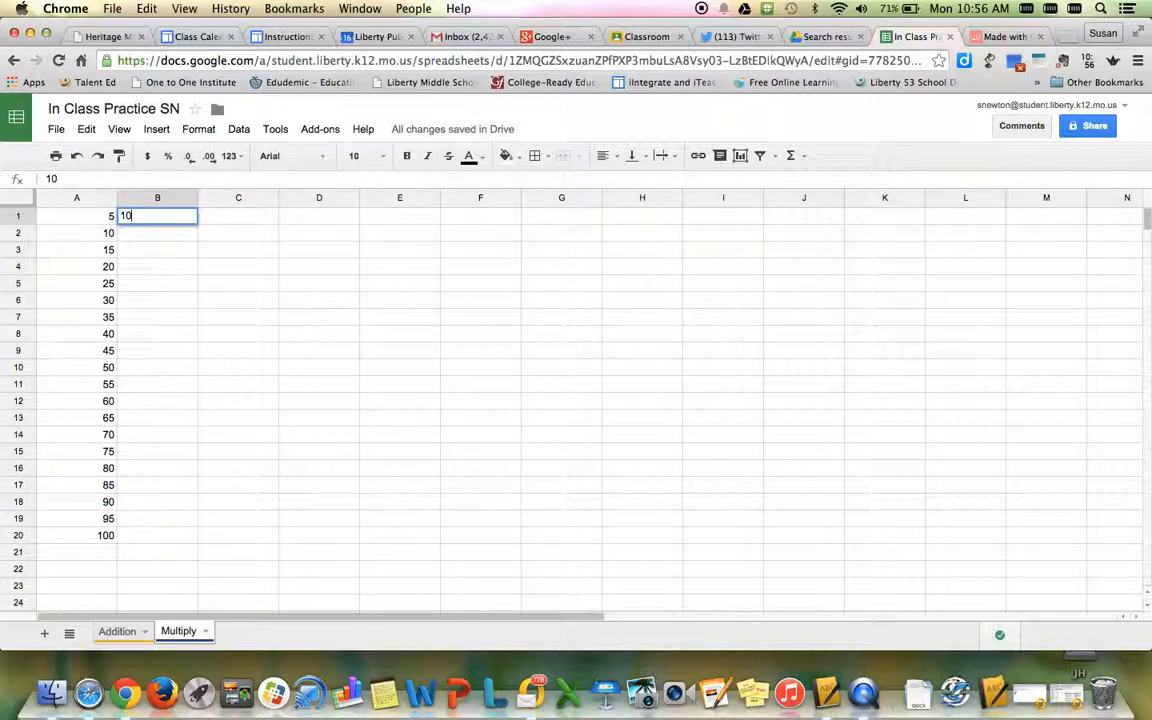
key("Return")
type("20")
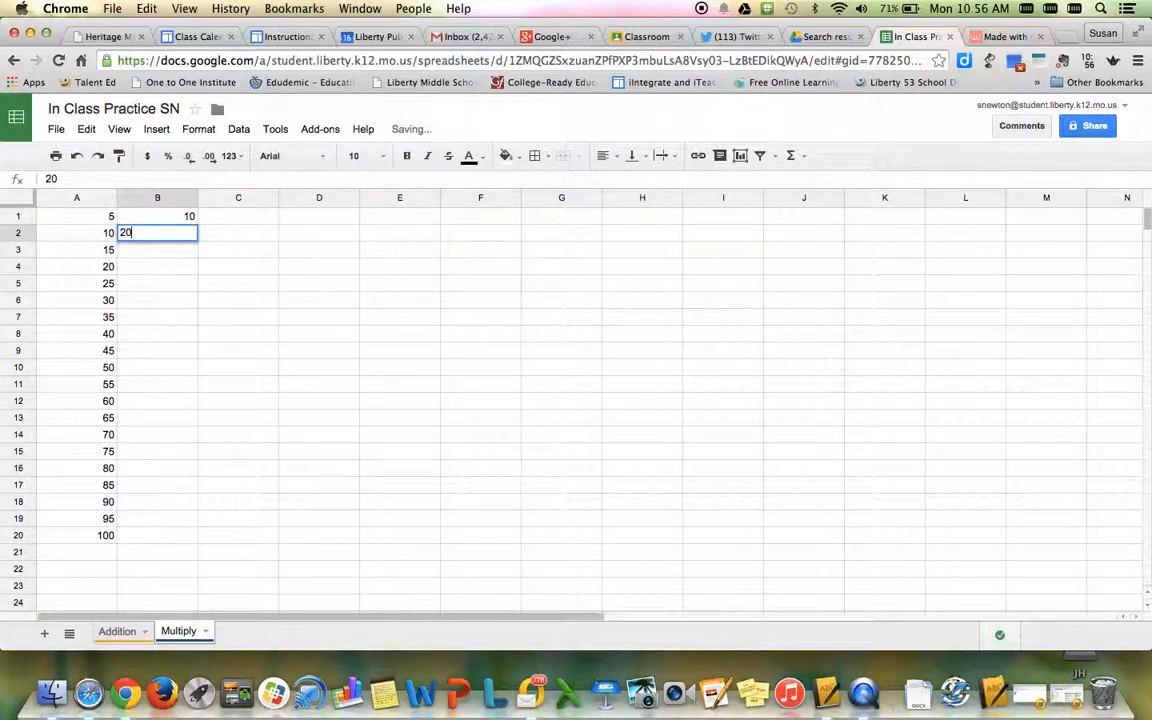
key("Return")
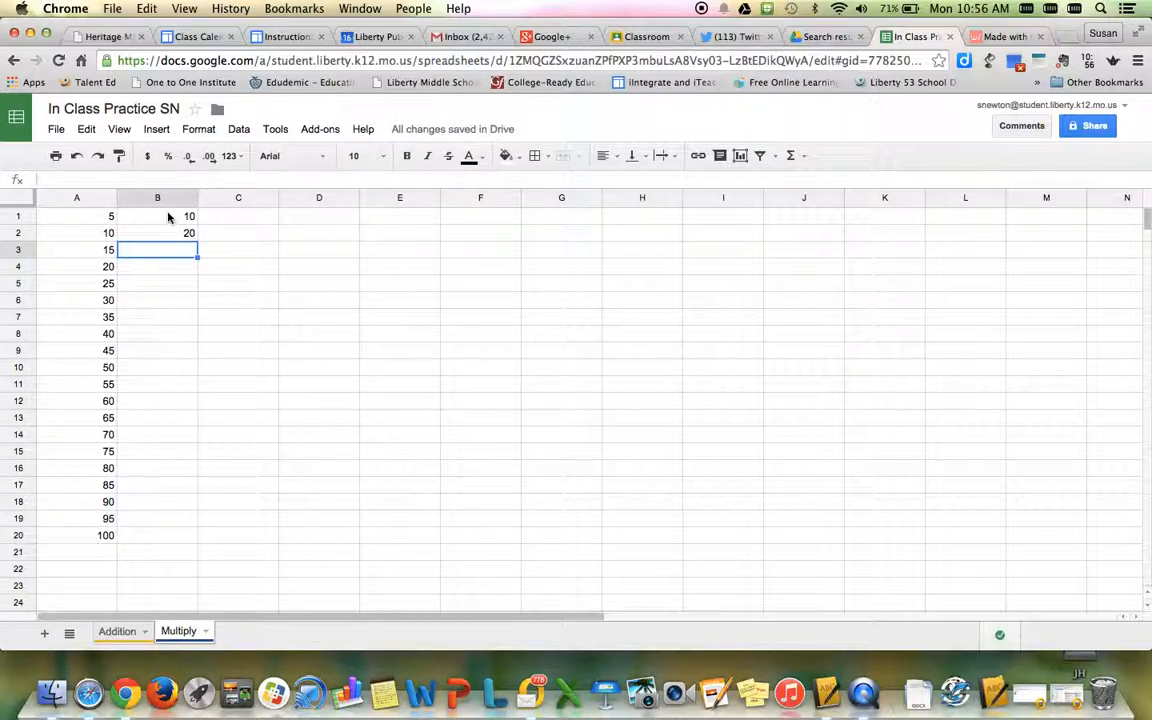
left_click_drag(168, 219, 170, 231)
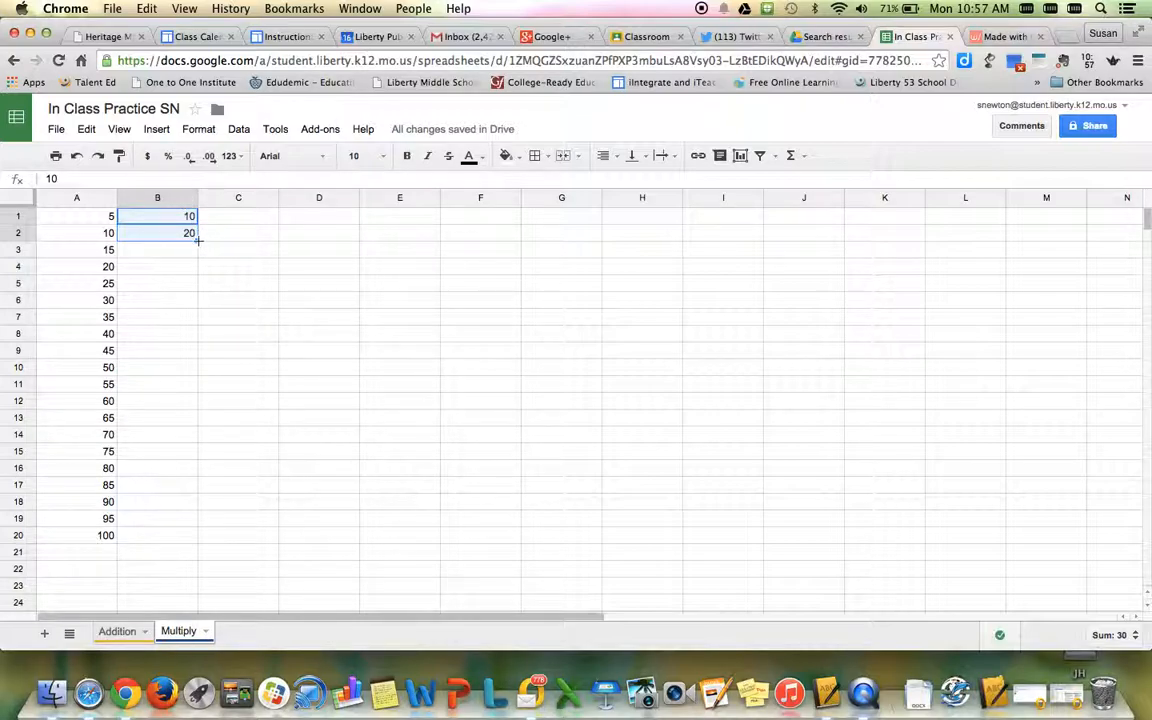
left_click_drag(198, 240, 196, 536)
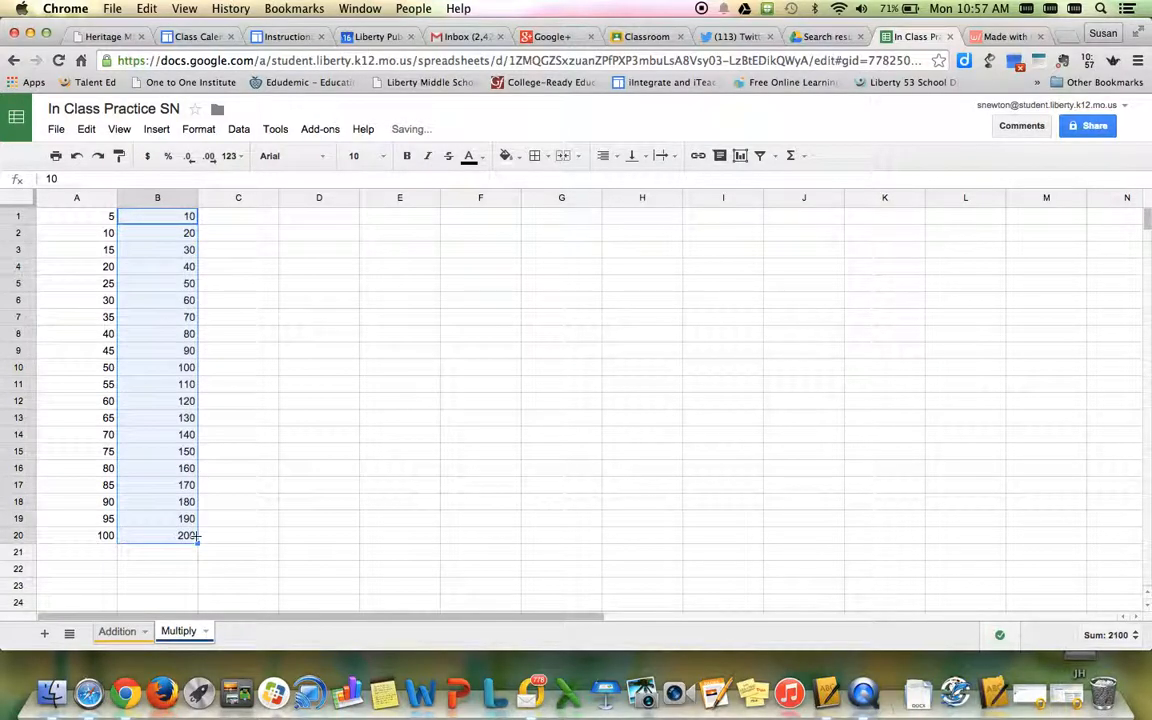
With cell C1 selected, open the full Google spreadsheets function list and look through the available functions and operators.
left_click(244, 223)
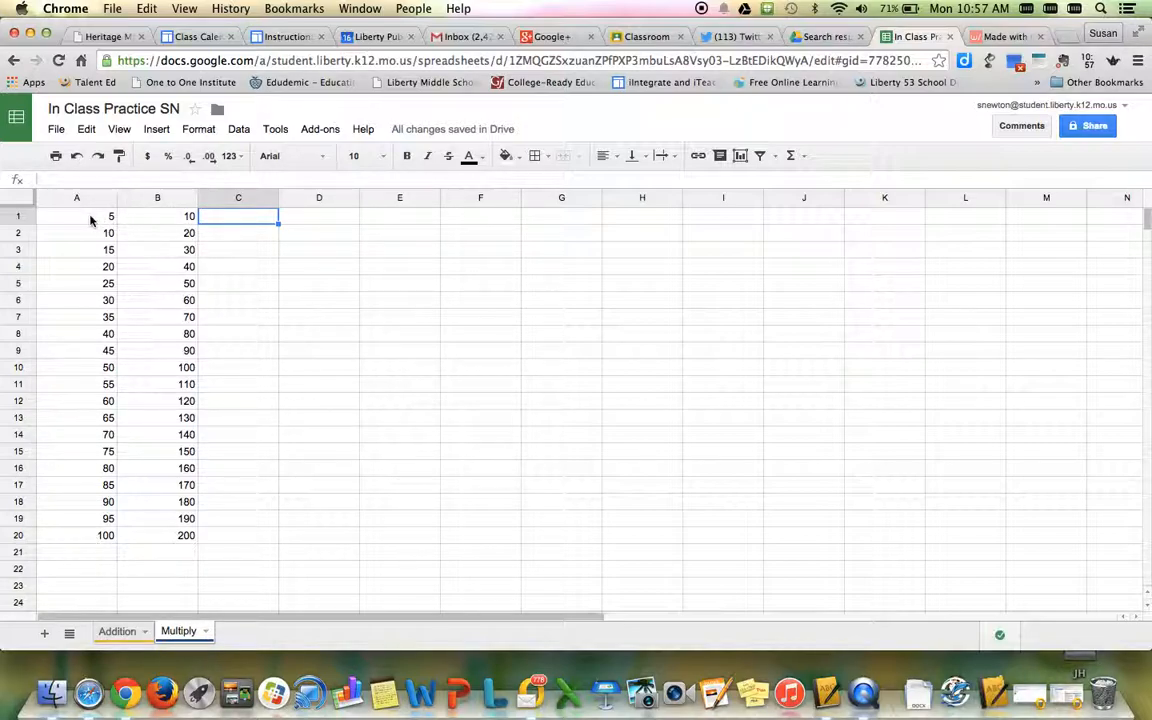
left_click(804, 158)
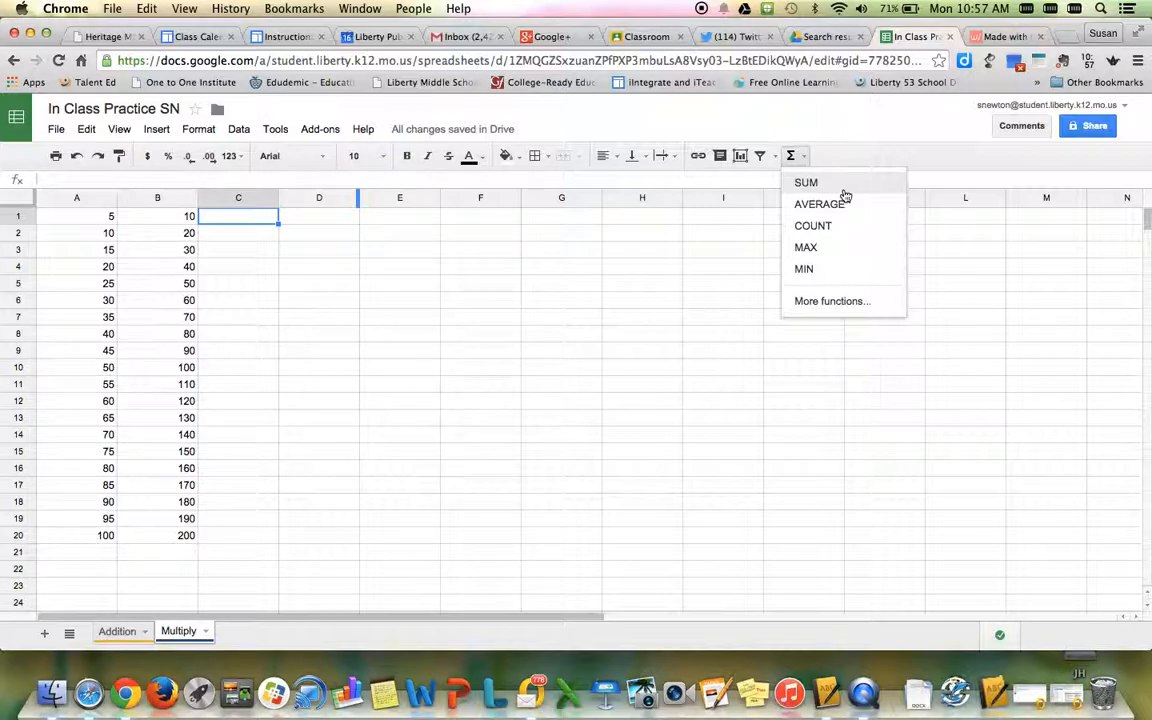
left_click(820, 305)
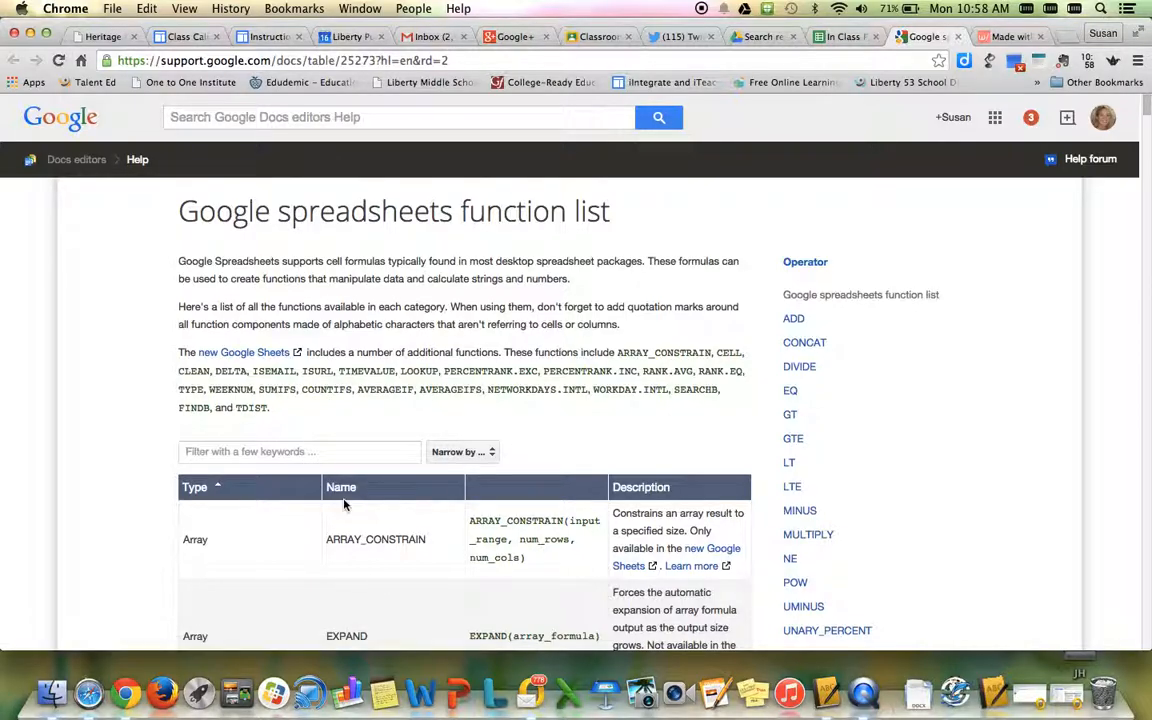
scroll(343, 505, "down", 10)
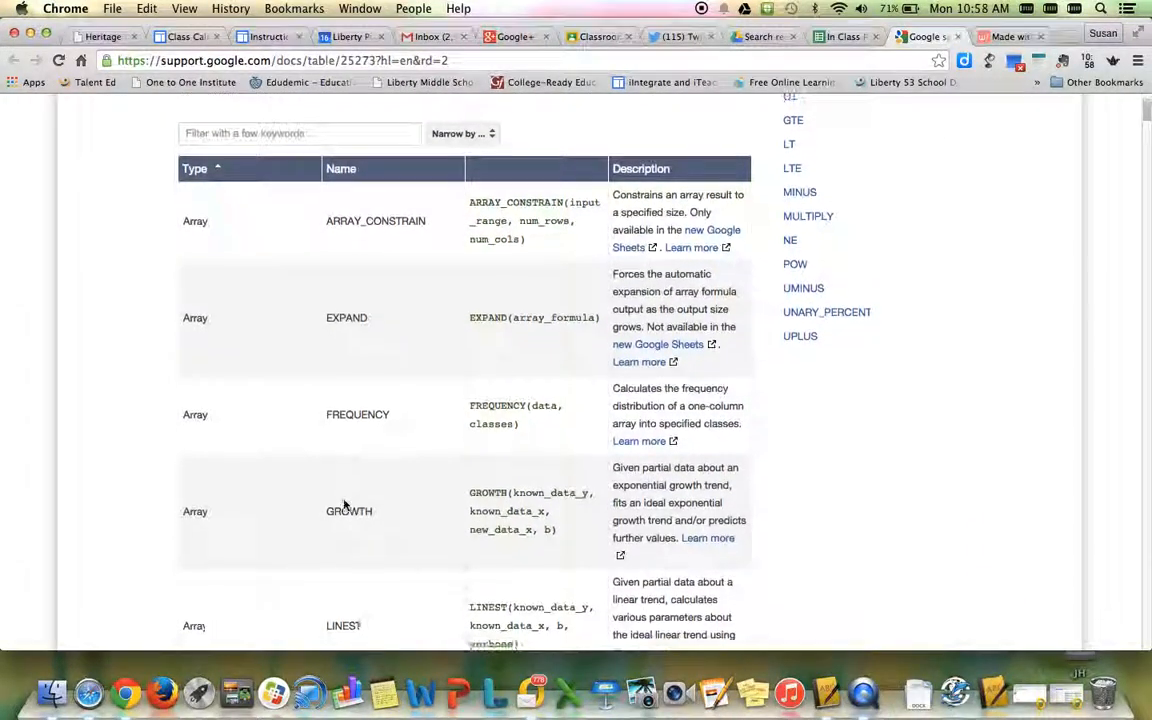
scroll(343, 505, "down", 2)
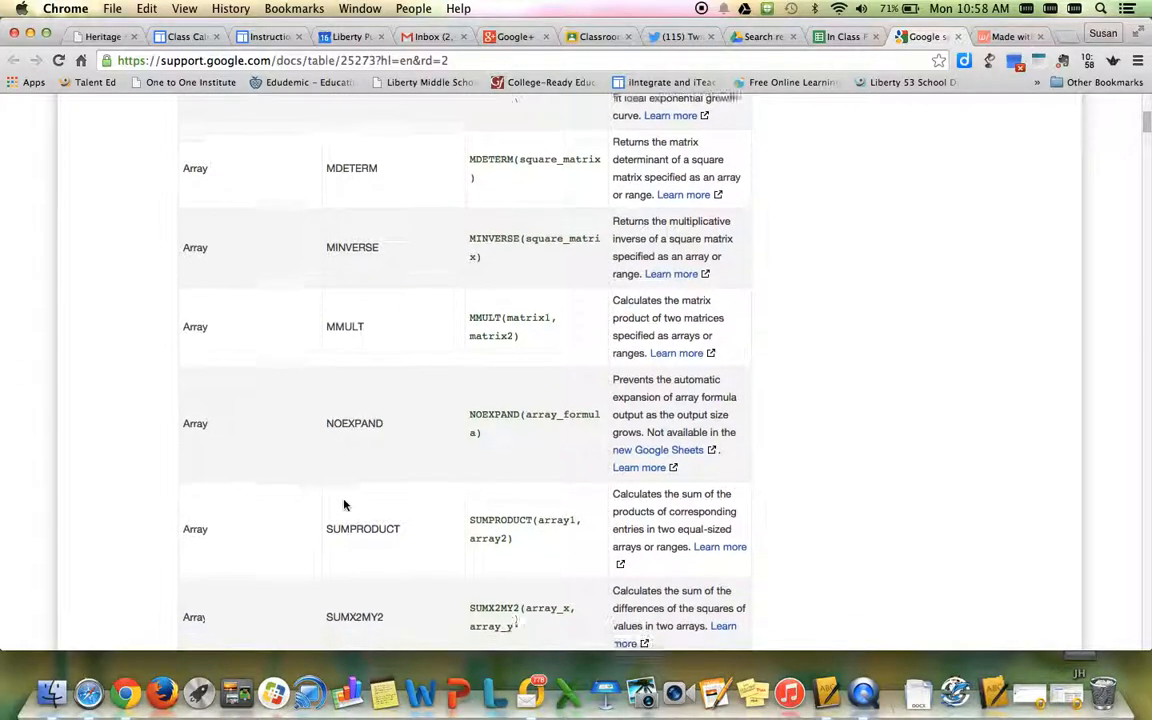
scroll(343, 505, "down", 4)
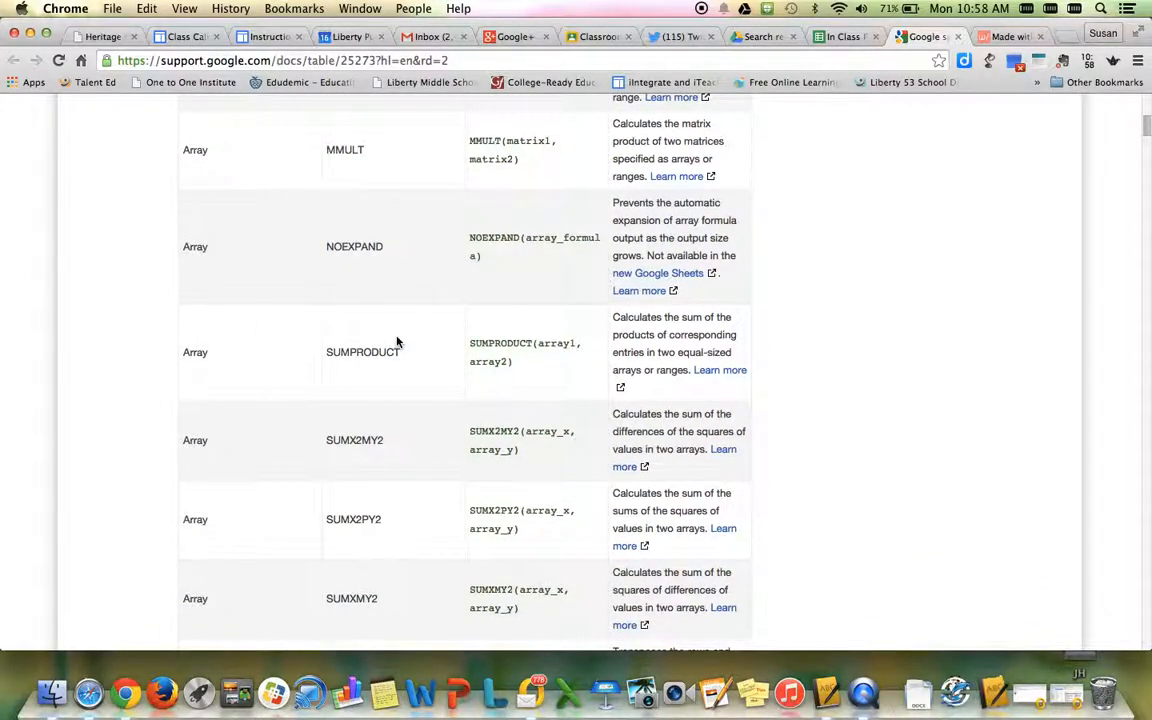
scroll(396, 340, "up", 10)
scroll(396, 340, "up", 1)
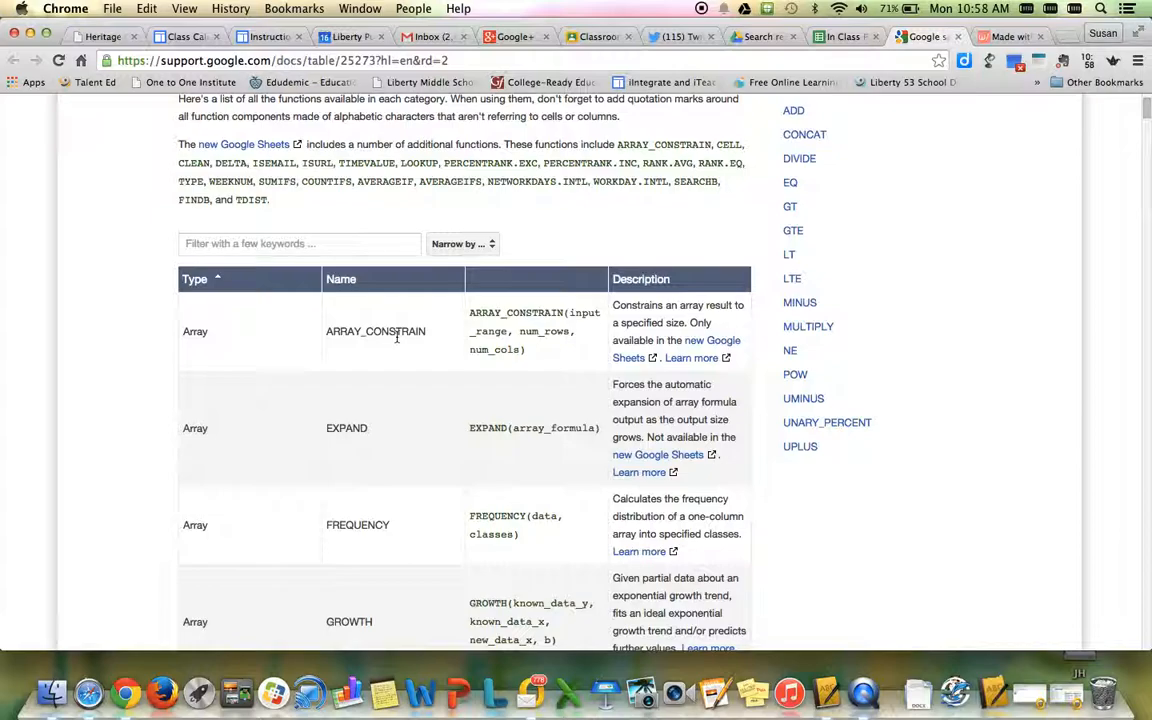
scroll(398, 338, "up", 4)
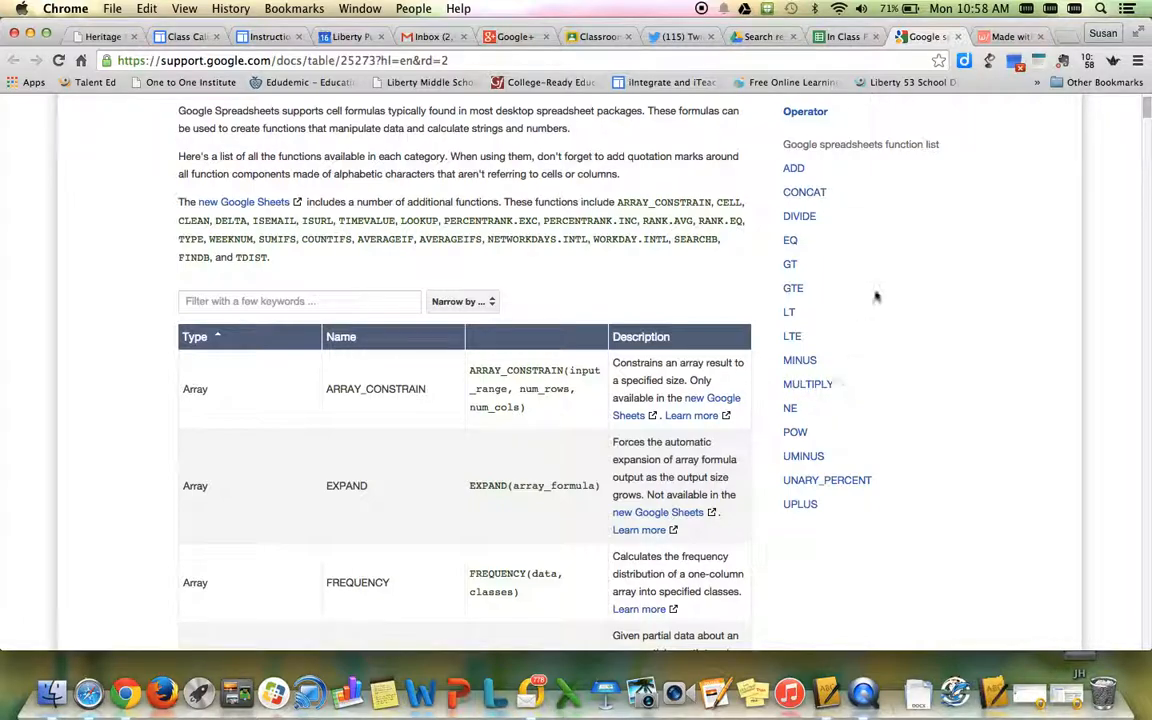
Return to the practice spreadsheet and enter =MULTIPLY(A1,B1) in cell C1 of the Multiply sheet.
left_click(845, 37)
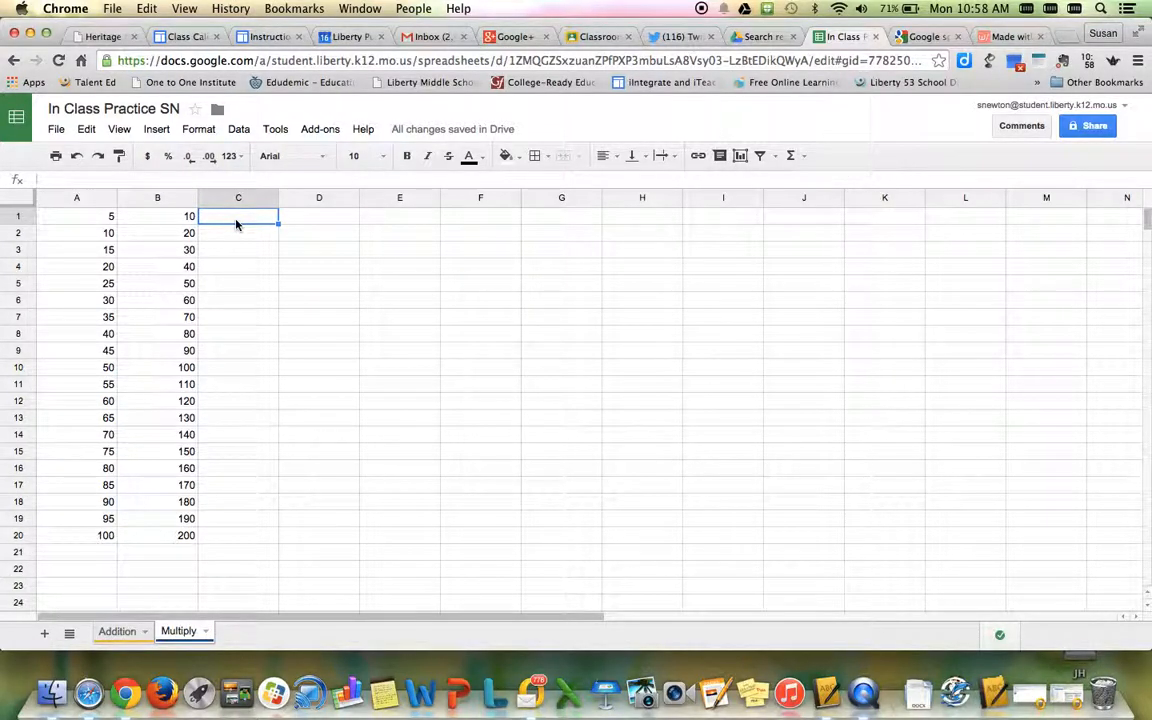
type("=")
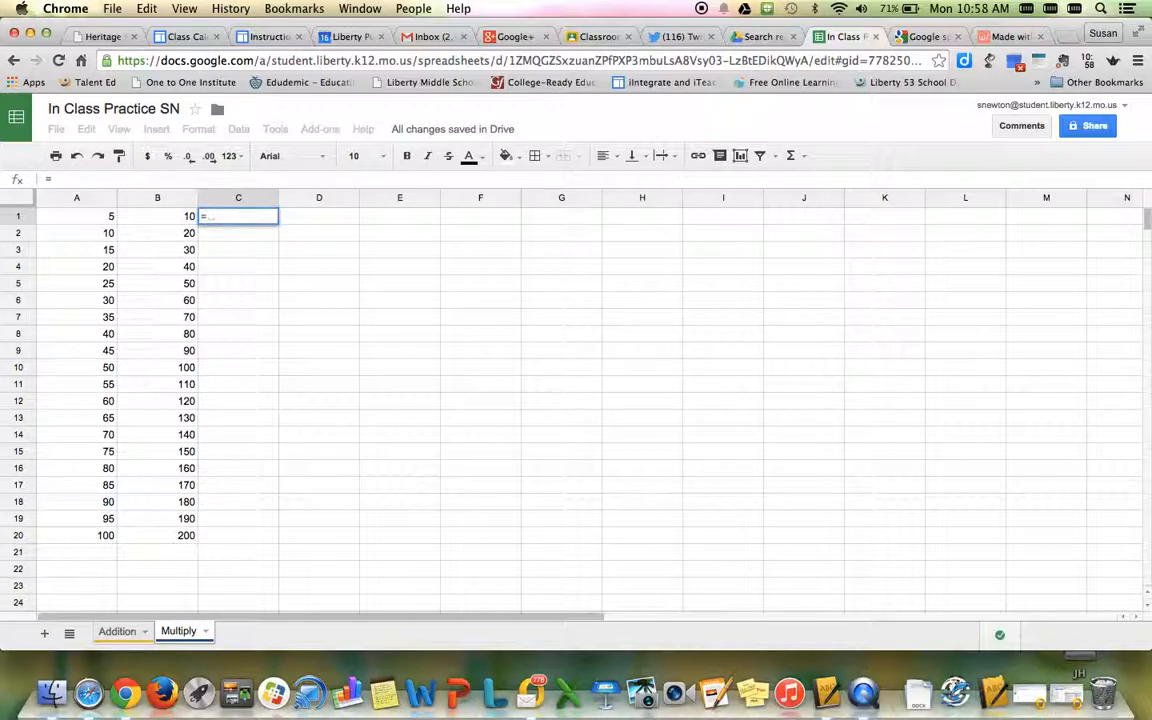
type("m")
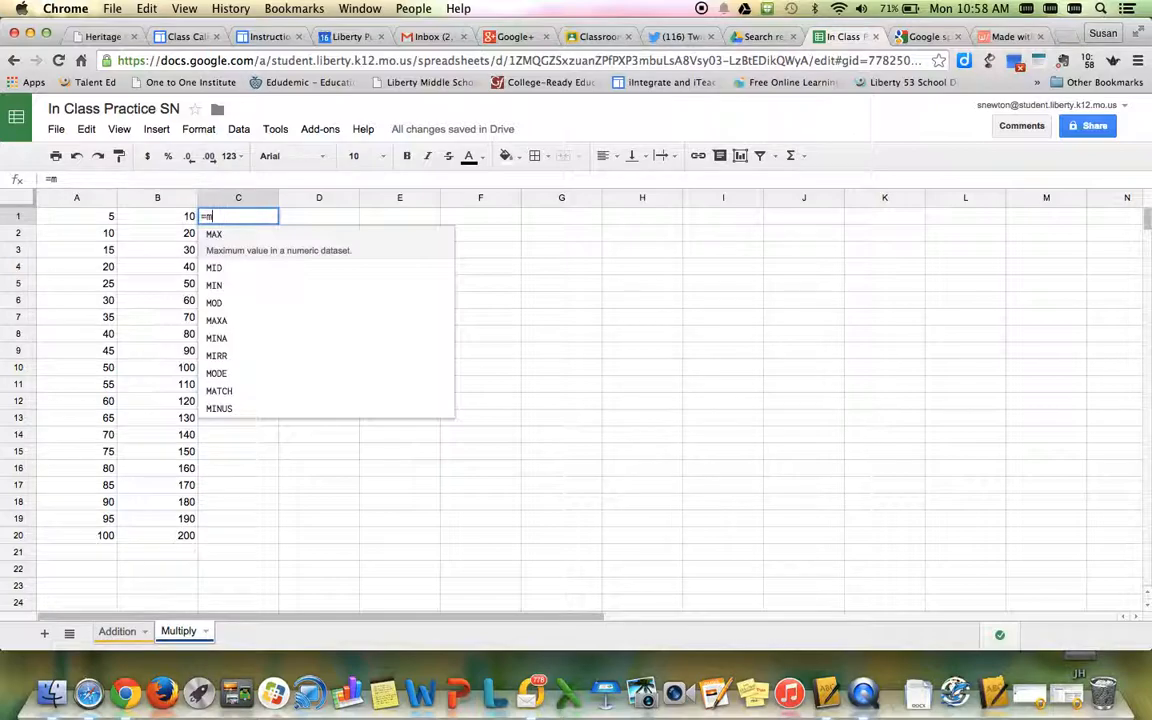
type("u")
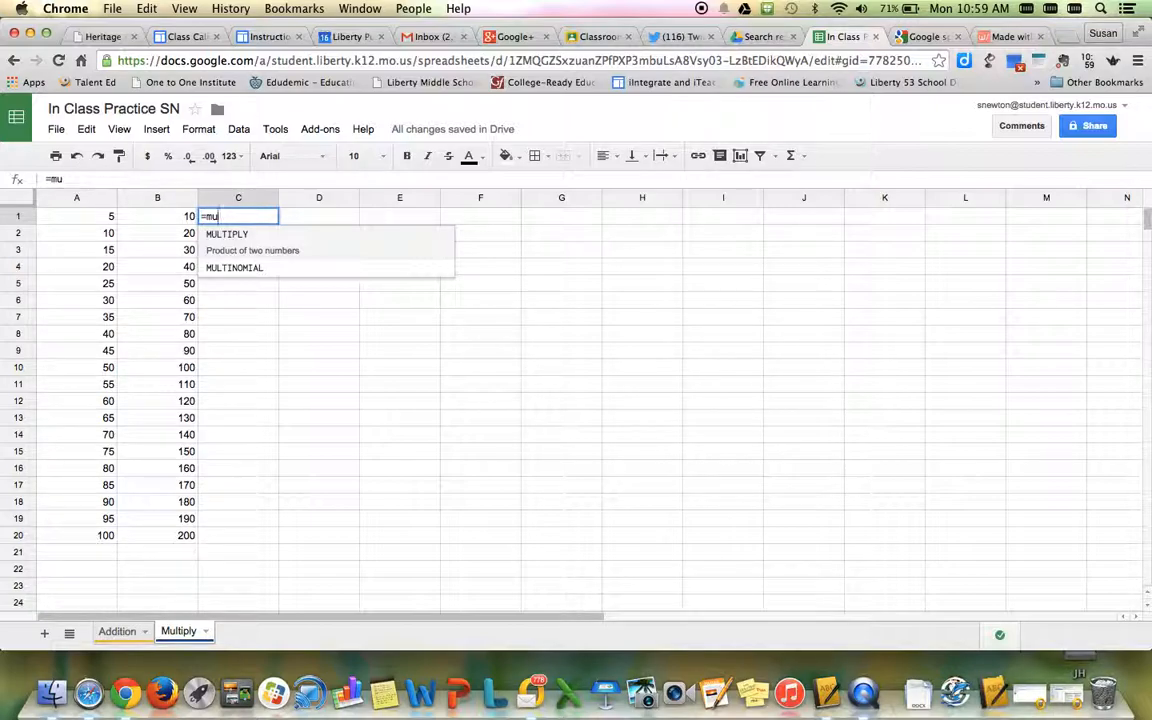
left_click(255, 244)
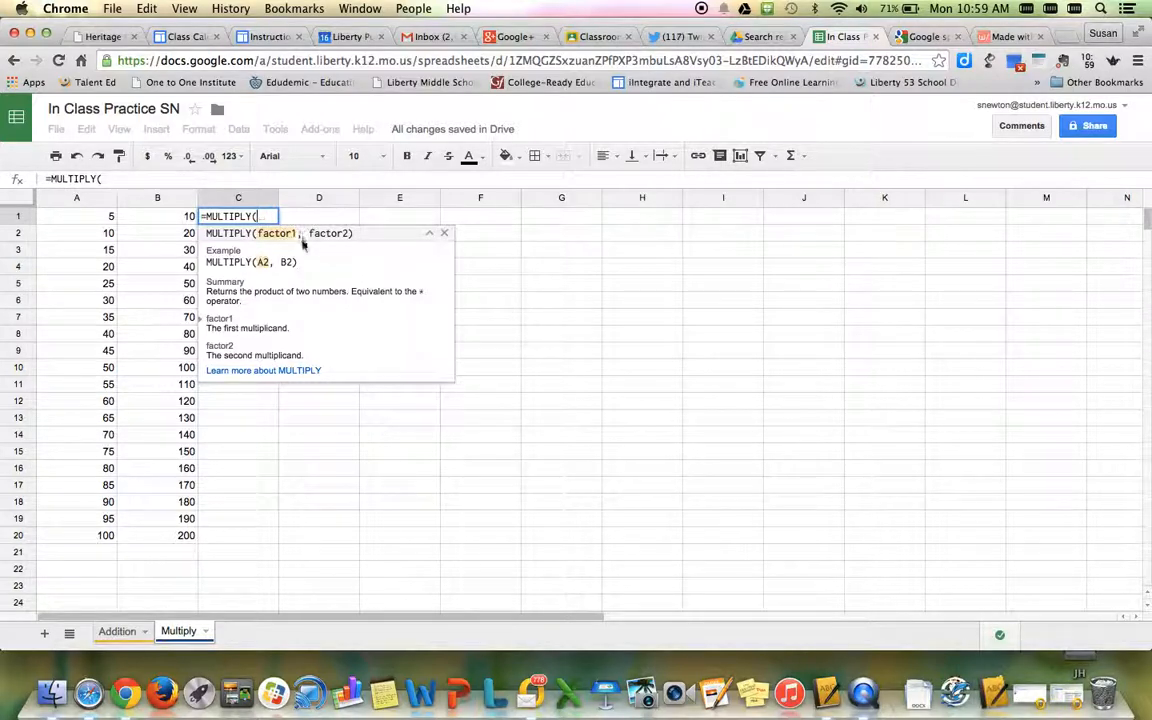
left_click(89, 221)
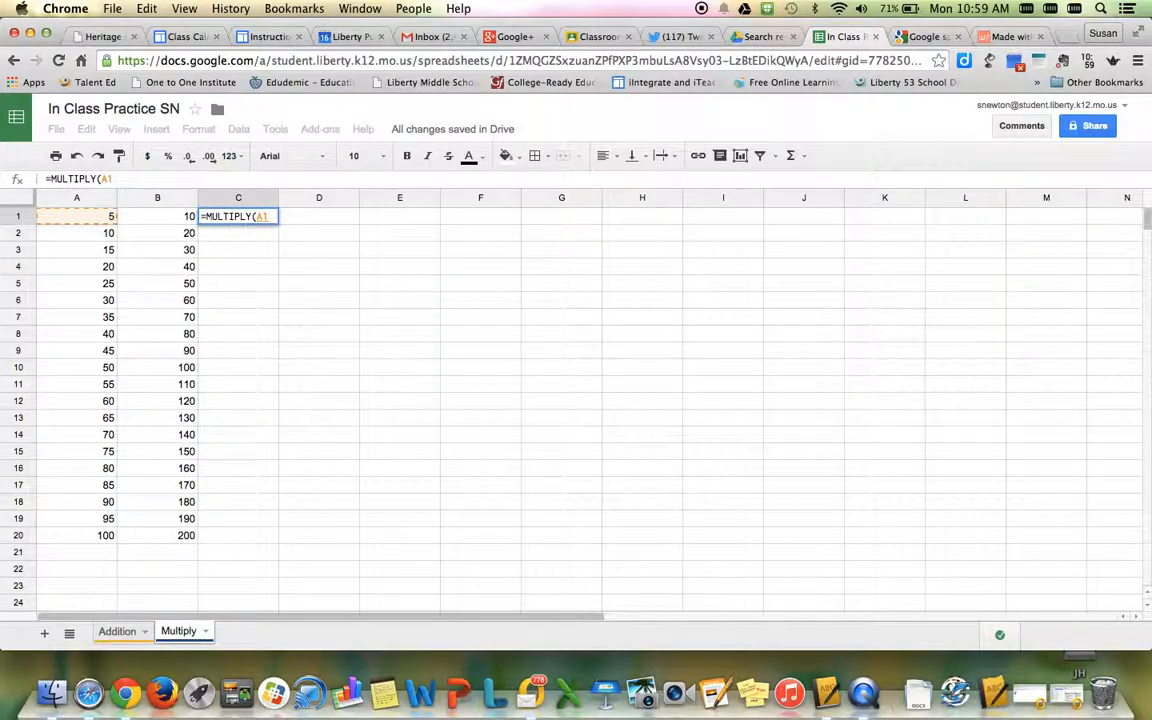
type(",")
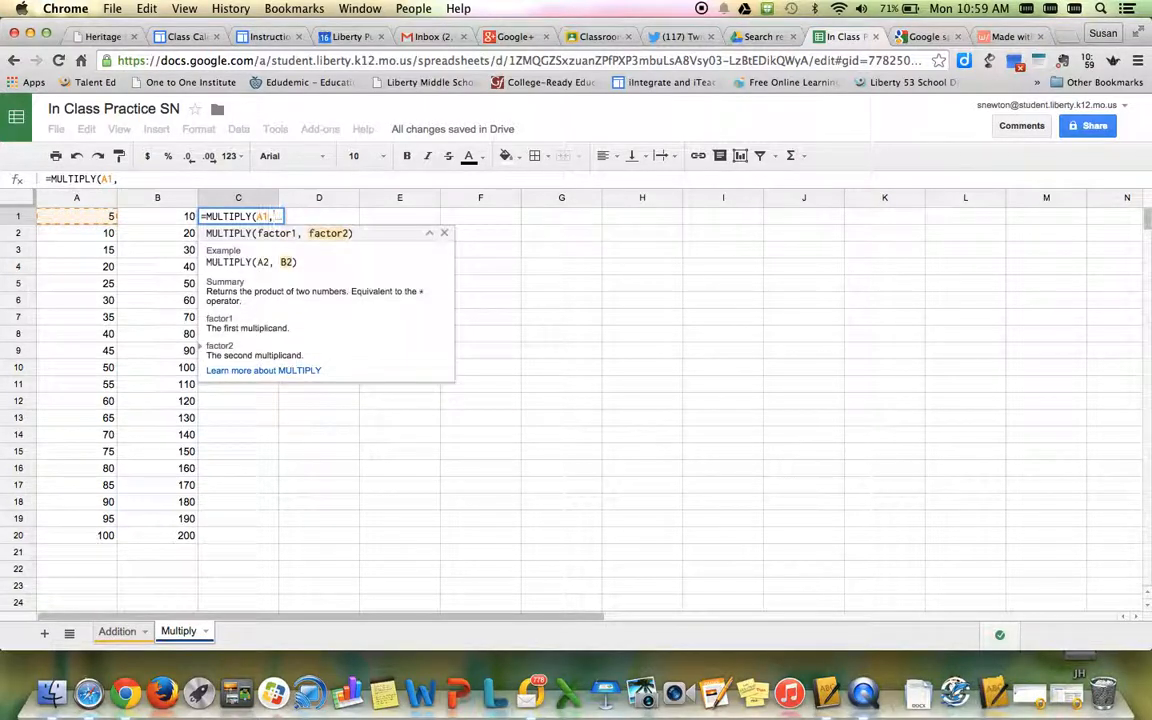
left_click(167, 222)
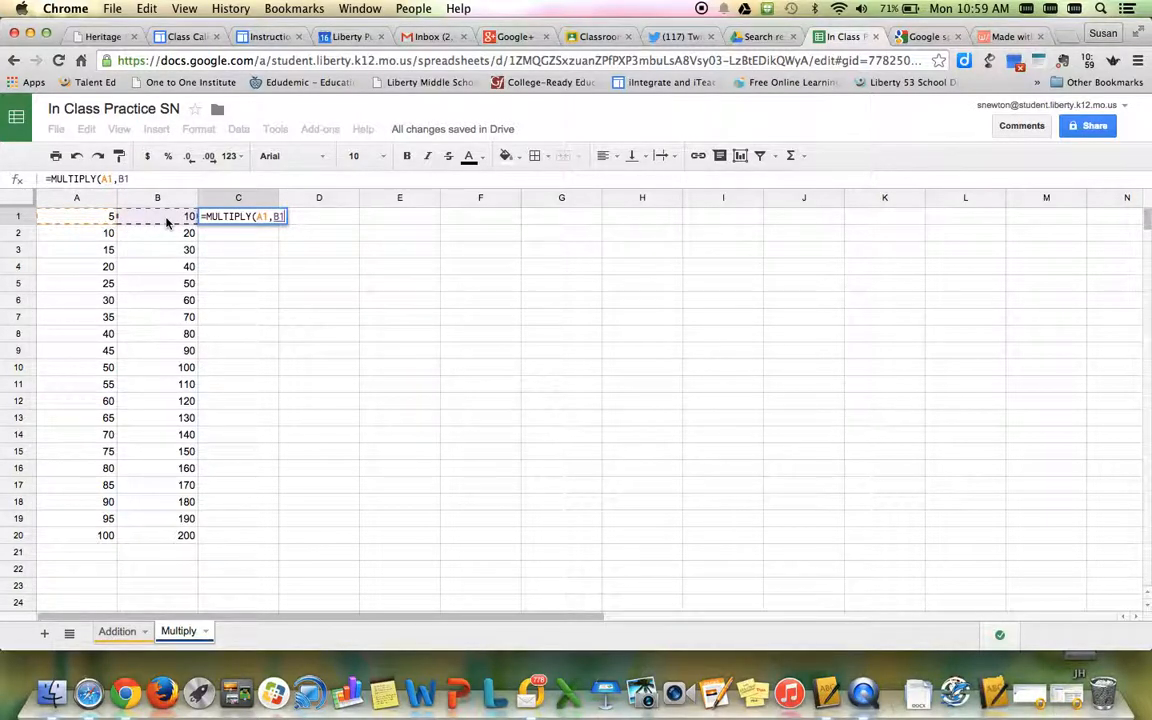
key("Return")
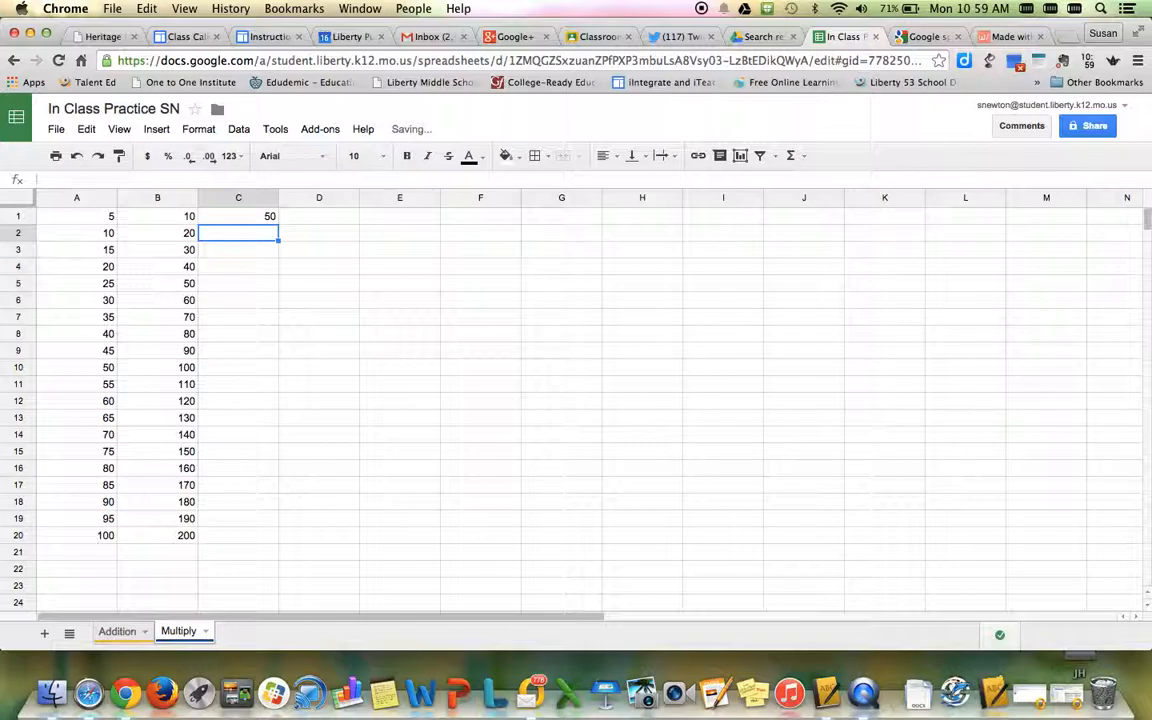
Copy the C1 multiplication formula down through C20 and check the copied formula in C7.
left_click(264, 218)
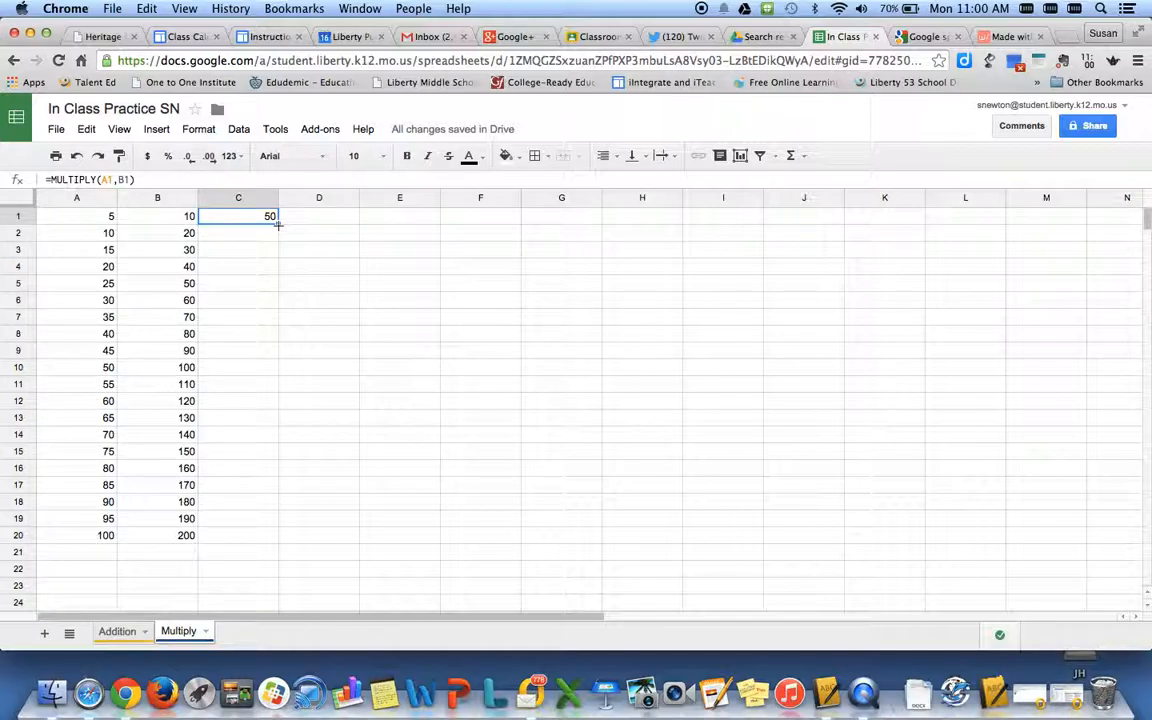
left_click_drag(278, 225, 242, 530)
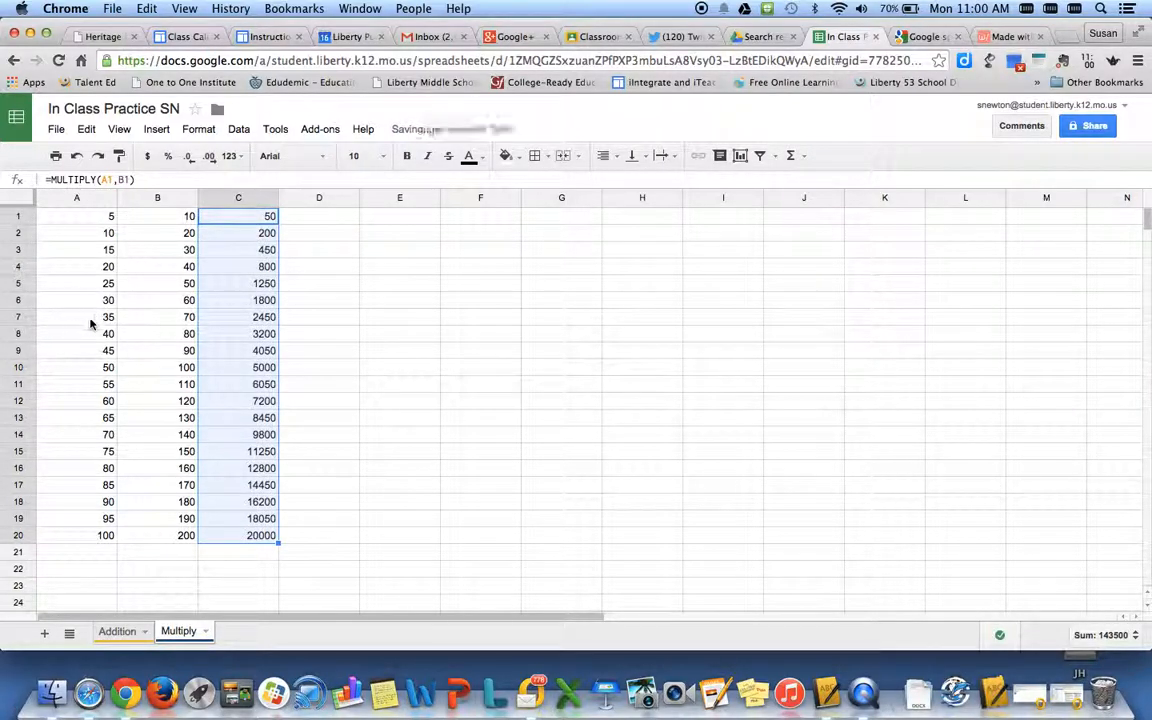
left_click(270, 320)
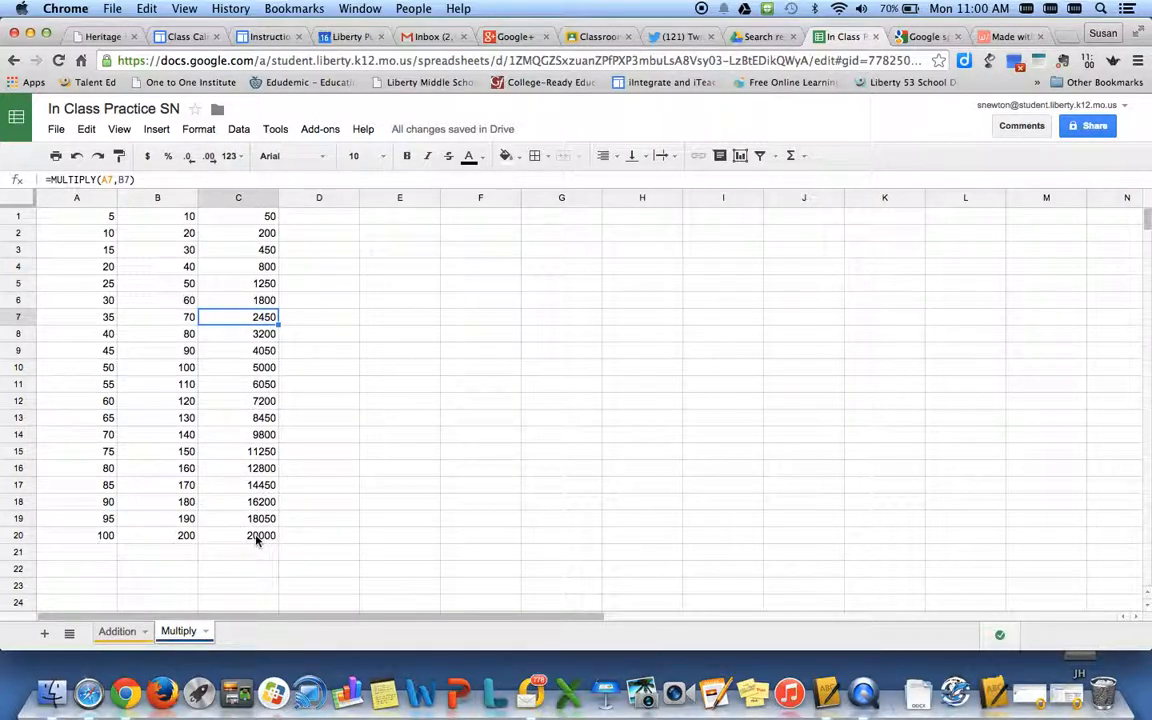
Format the products in C1:C20 as currency.
left_click(236, 219)
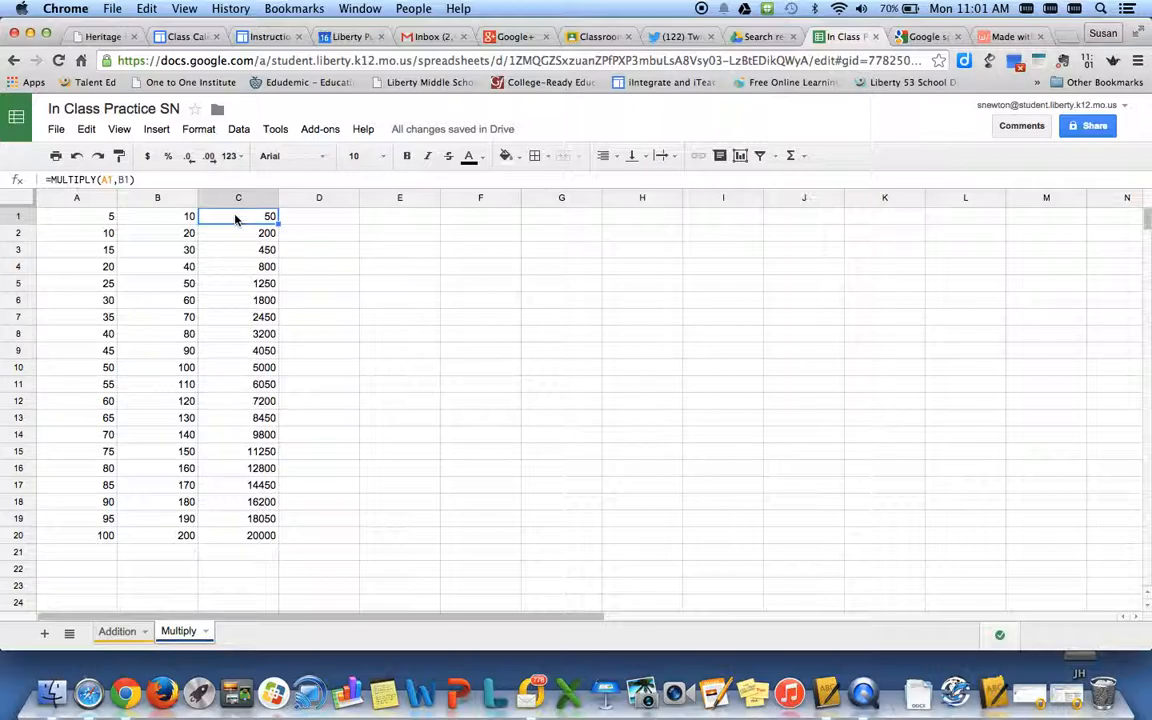
left_click_drag(237, 220, 247, 535)
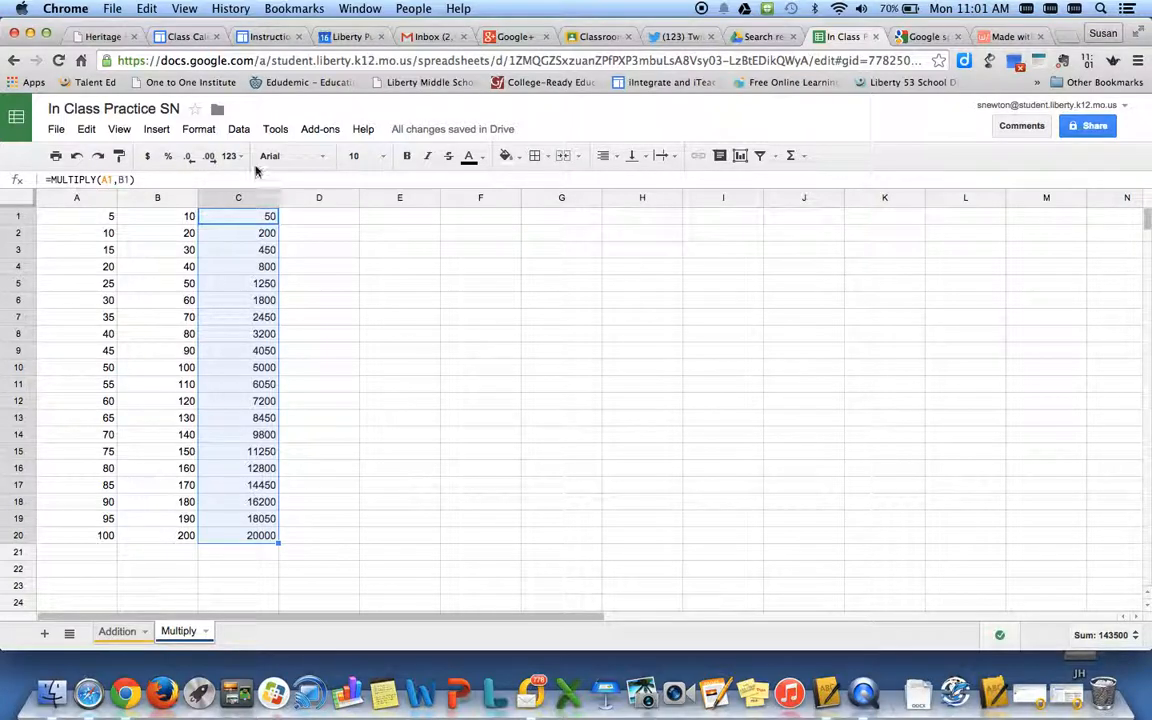
left_click(148, 157)
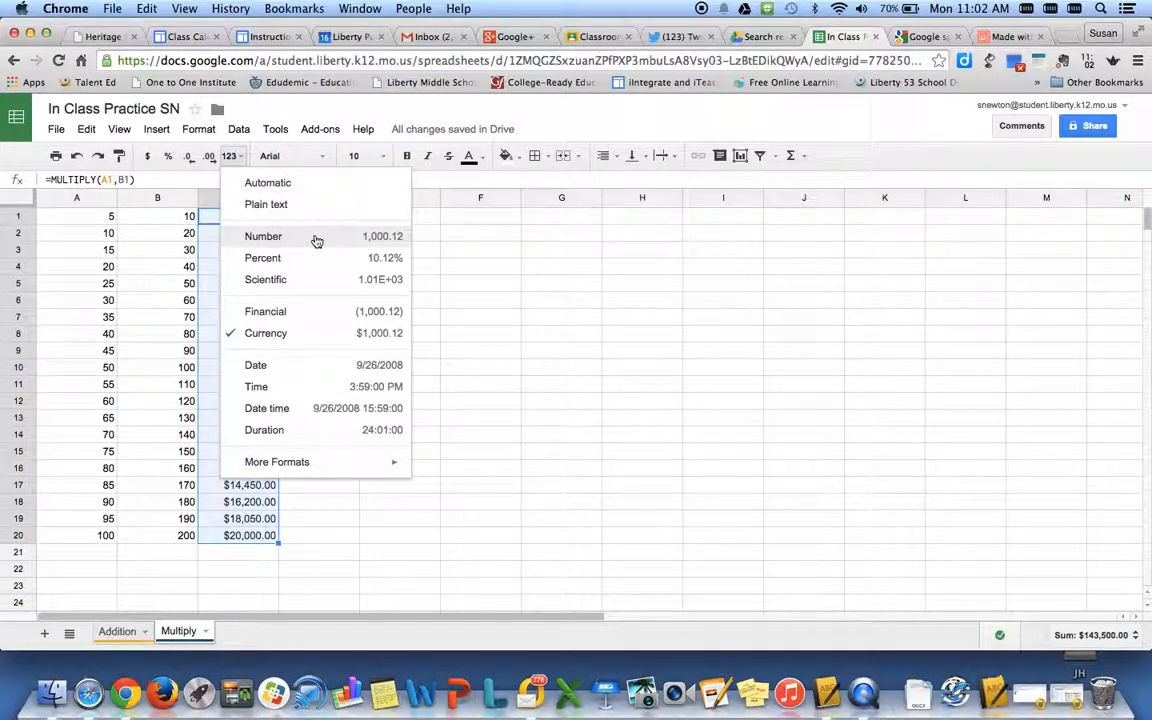
Apply the Number format to the products in C1:C20 and reduce them to zero decimal places.
left_click(316, 241)
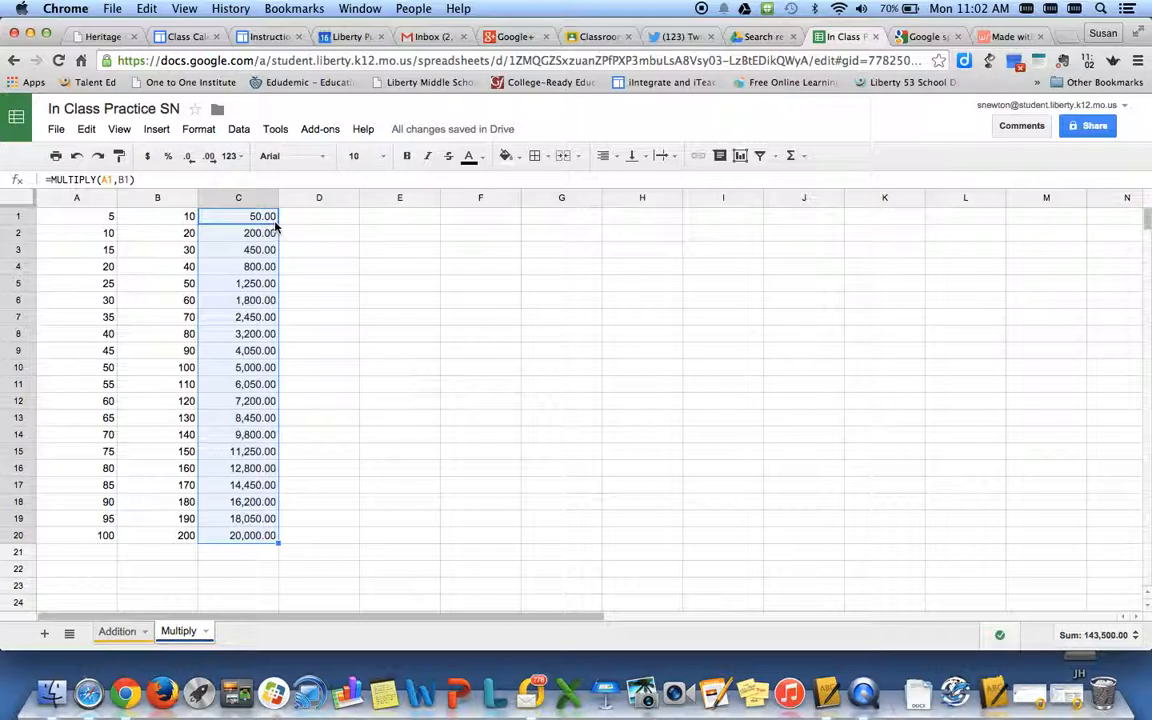
left_click(190, 161)
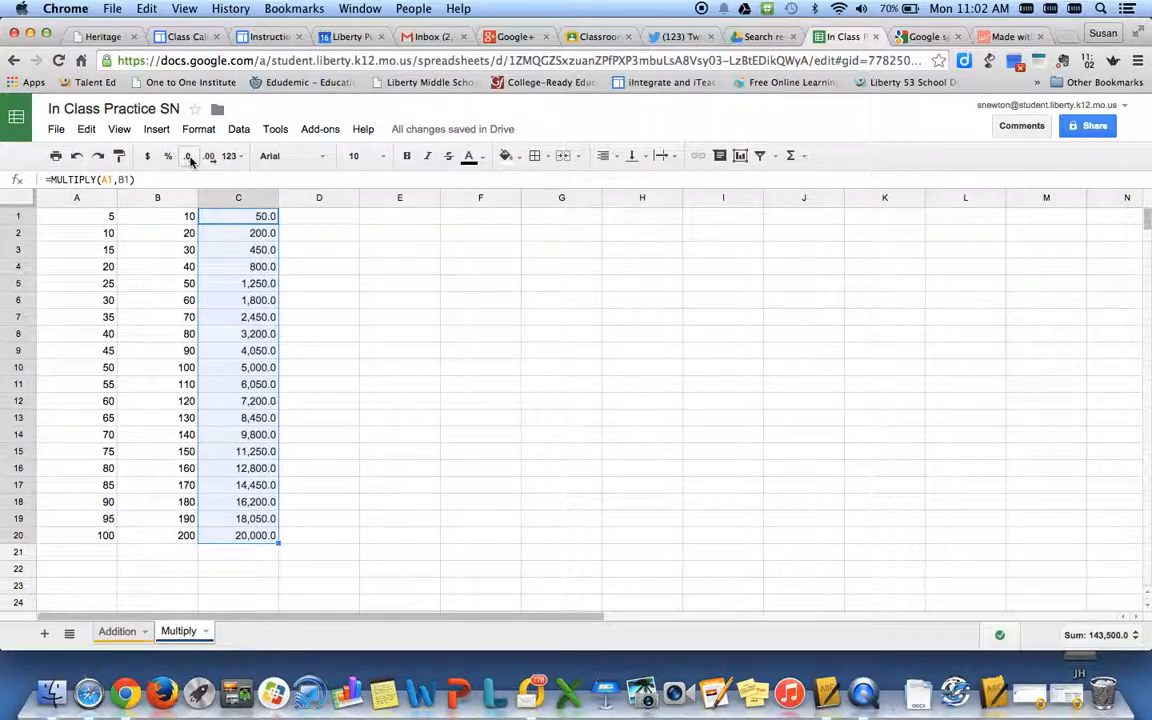
left_click(190, 161)
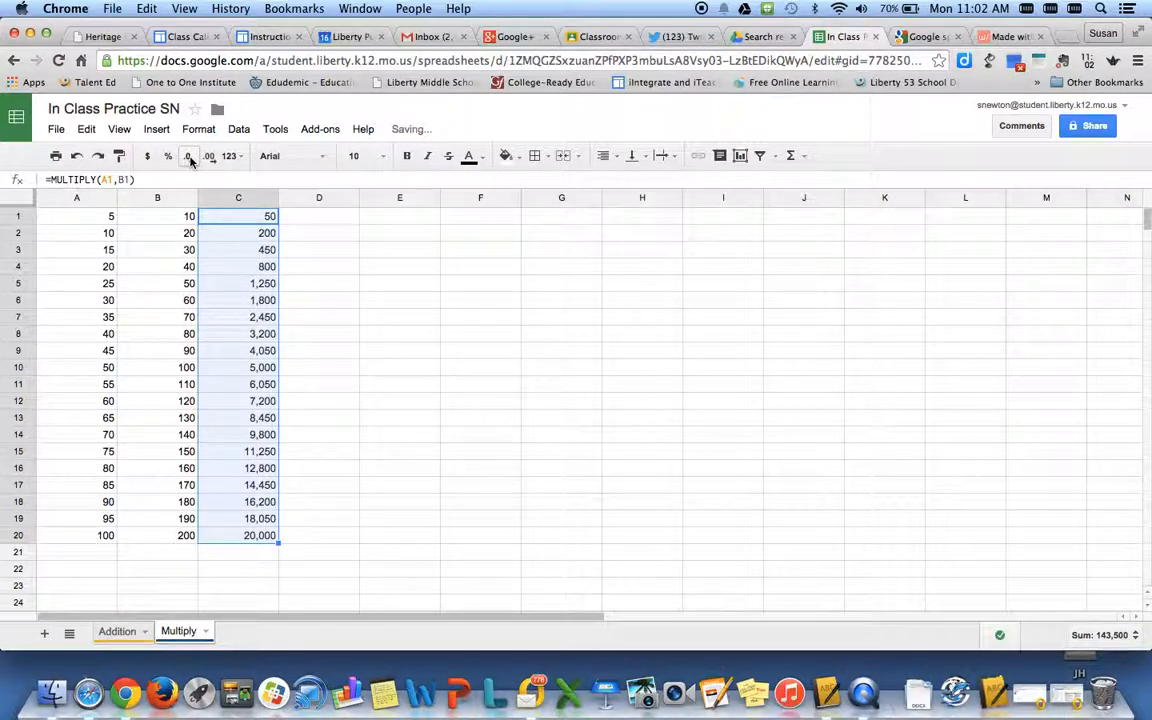
left_click(316, 470)
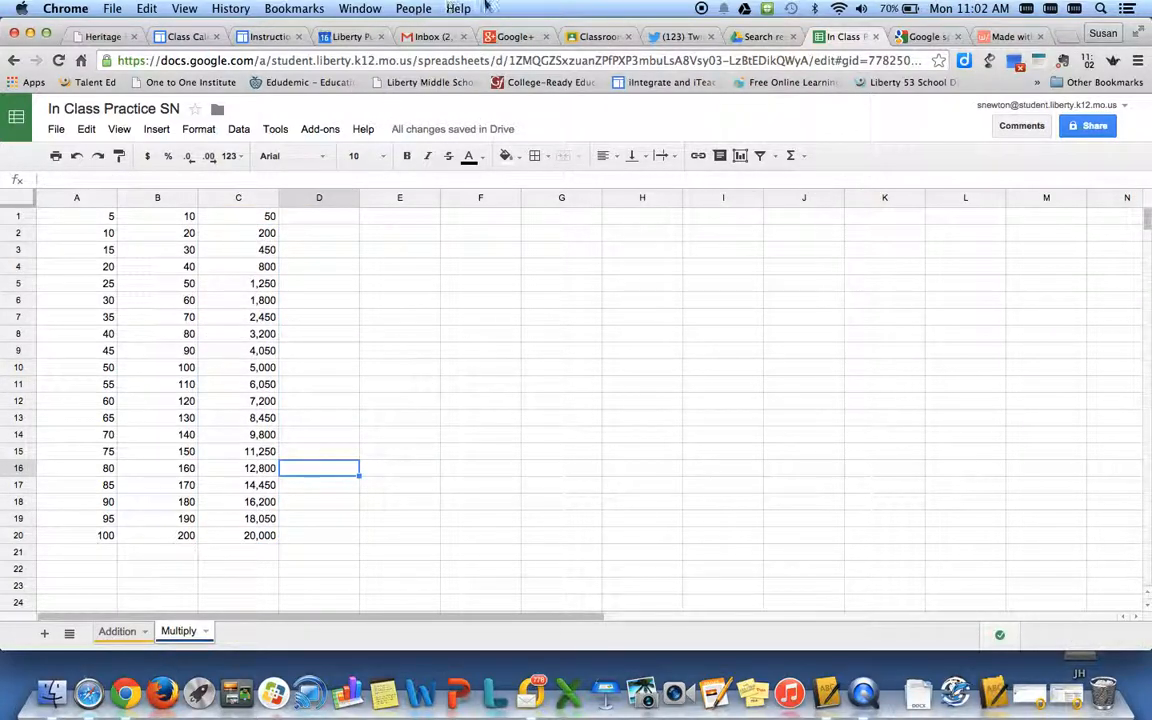